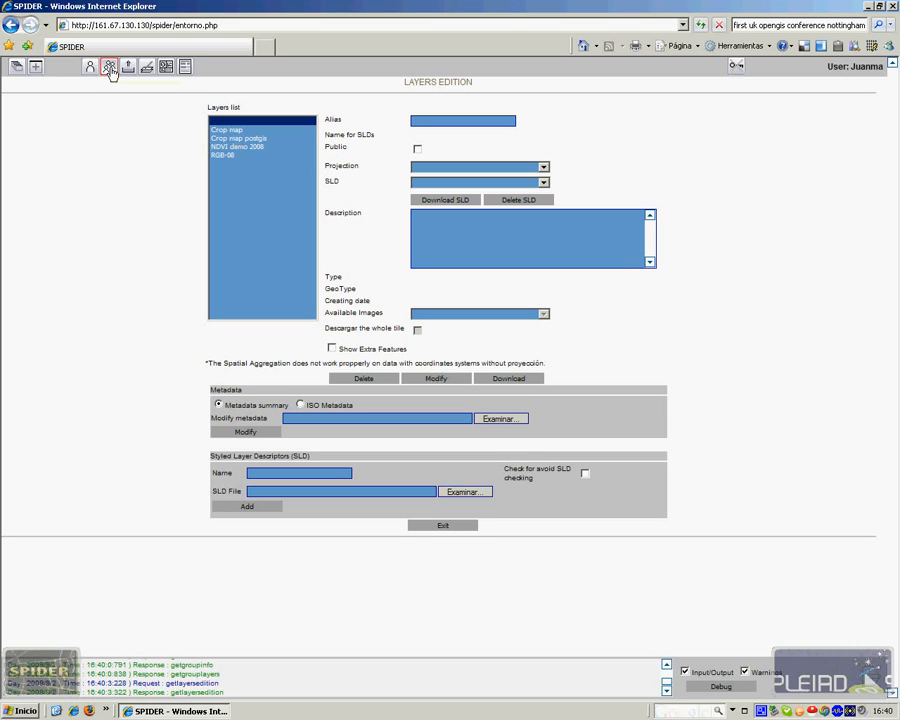
- Review the properties of the Crop map, Crop map postgis, NDVI demo 2008 and RGB-08 layers
{"action": "left_click", "coordinate": [235, 131]}
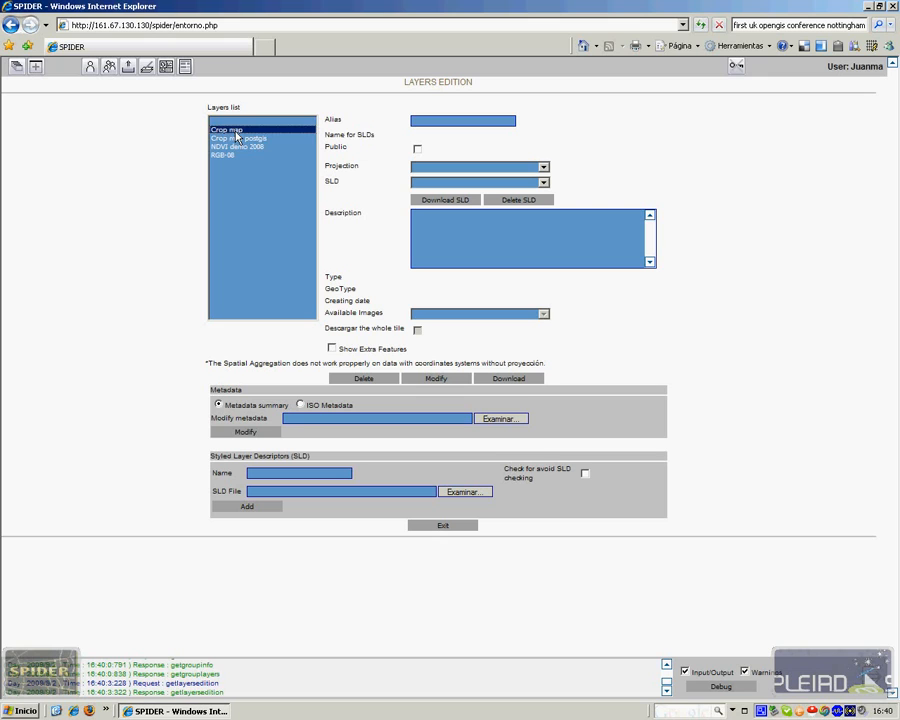
{"action": "left_click", "coordinate": [227, 139]}
{"action": "left_click", "coordinate": [225, 147]}
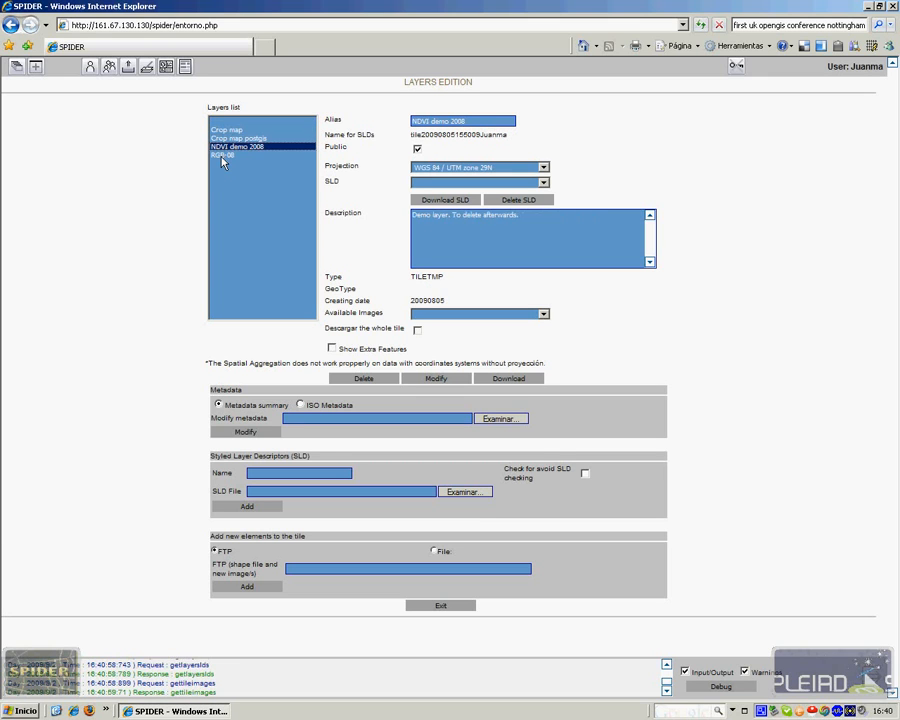
{"action": "left_click", "coordinate": [222, 155]}
{"action": "left_click", "coordinate": [223, 147]}
{"action": "left_click", "coordinate": [227, 131]}
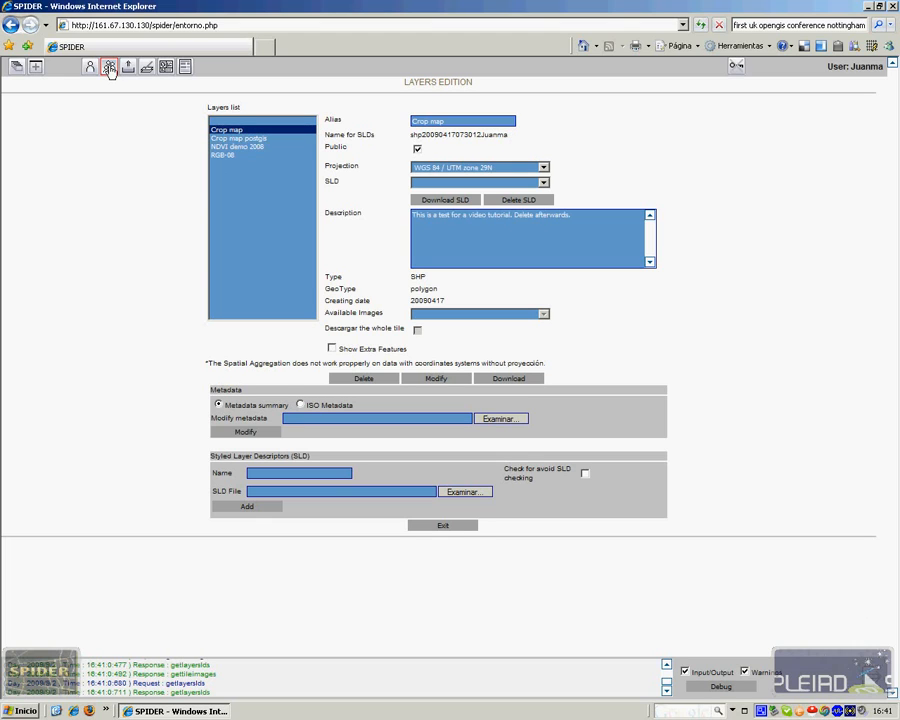
- Open a new map viewer, set its projection to ED50 / UTM zone 29N and expand the default legend group
{"action": "left_click", "coordinate": [36, 68]}
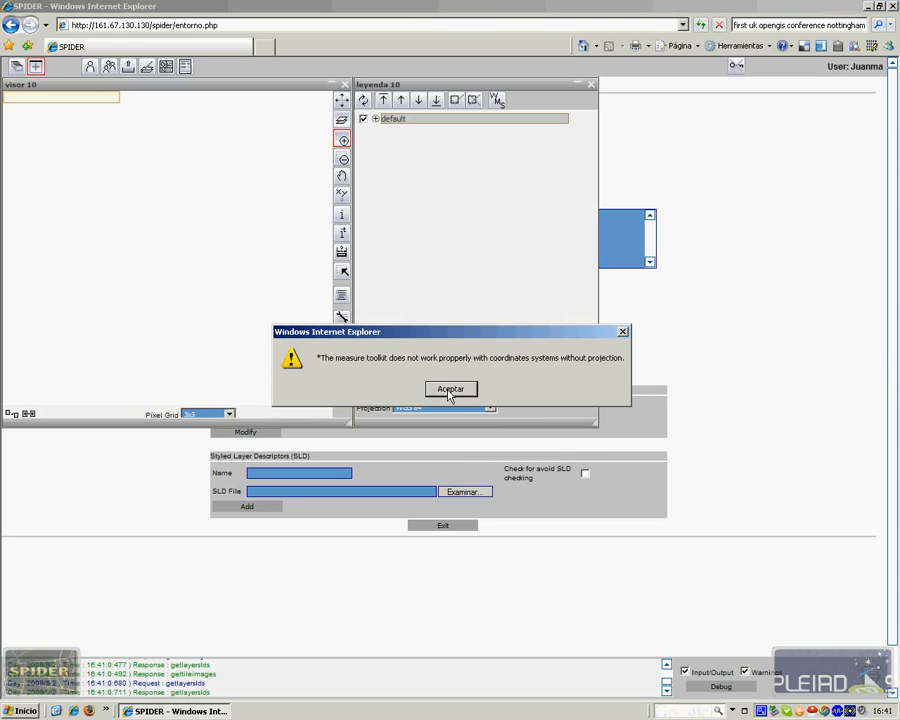
{"action": "left_click", "coordinate": [449, 389]}
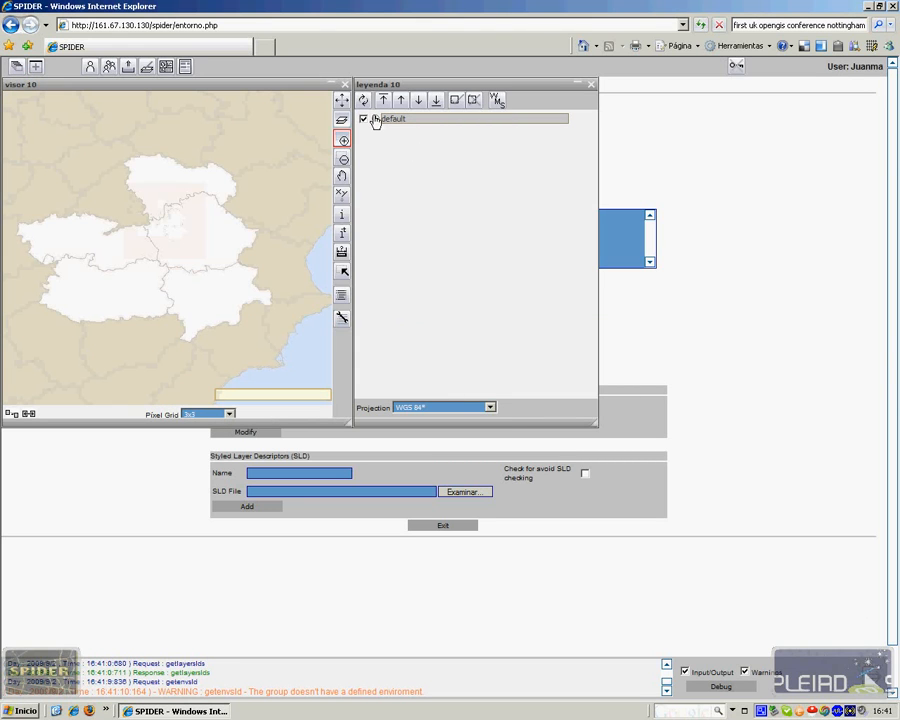
{"action": "left_click", "coordinate": [344, 160]}
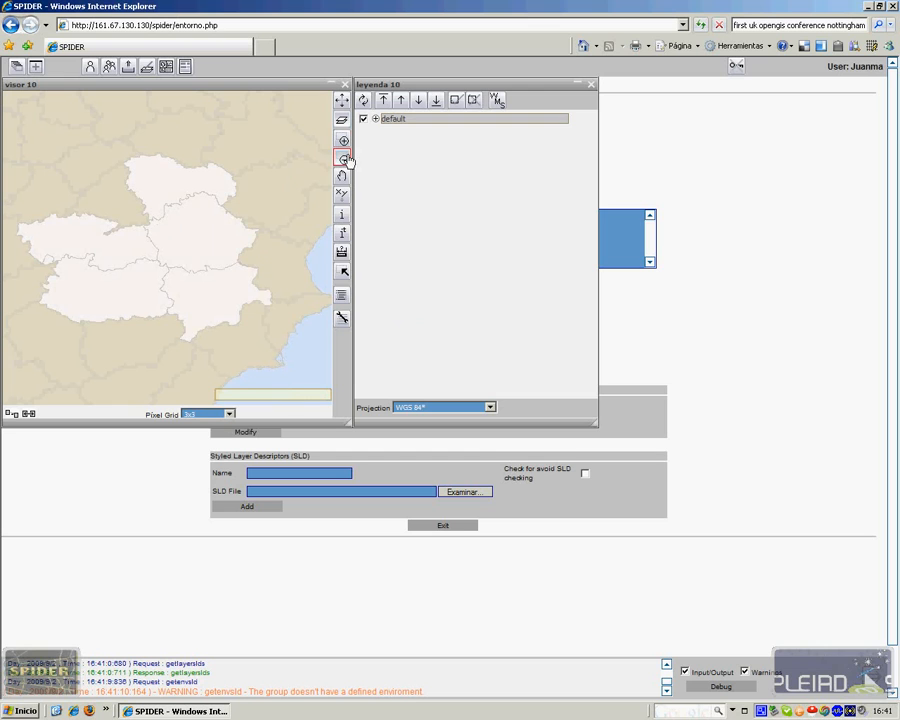
{"action": "left_click", "coordinate": [167, 276]}
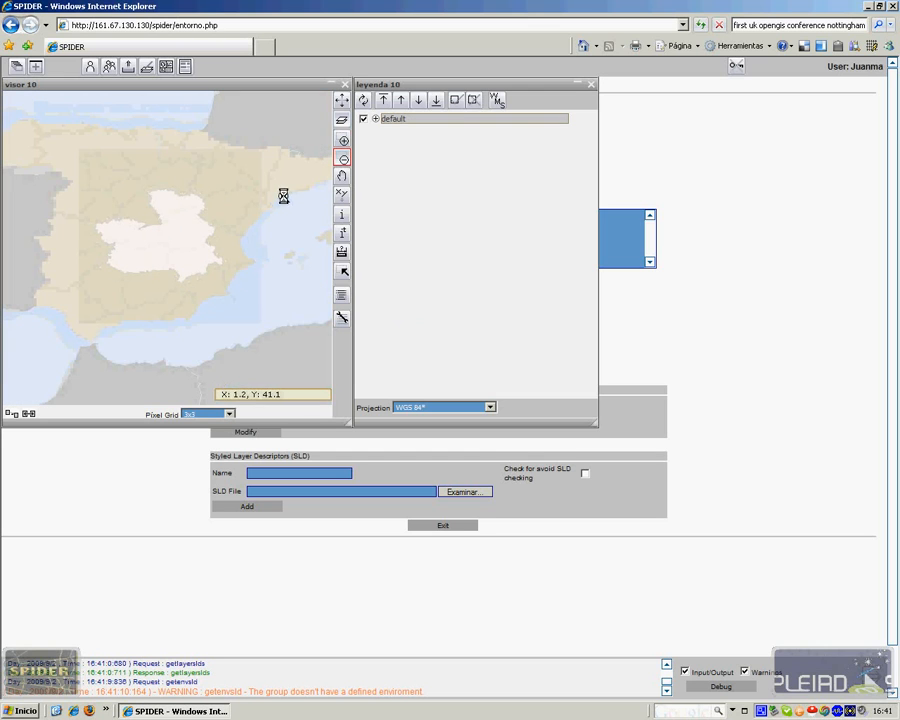
{"action": "left_click", "coordinate": [343, 141]}
{"action": "left_click_drag", "start_coordinate": [102, 225], "coordinate": [142, 264]}
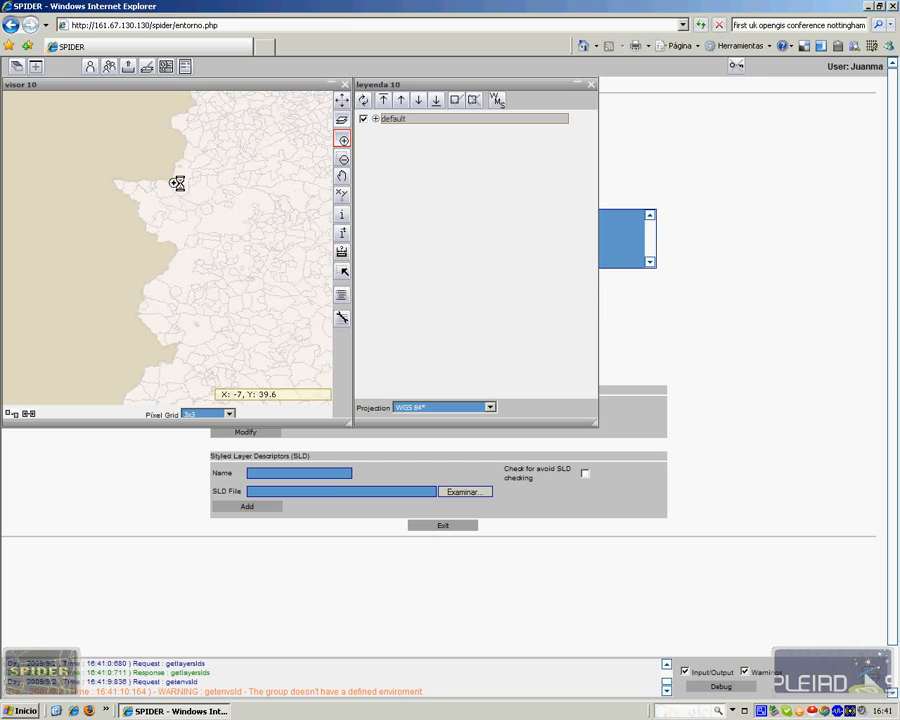
{"action": "left_click", "coordinate": [489, 409]}
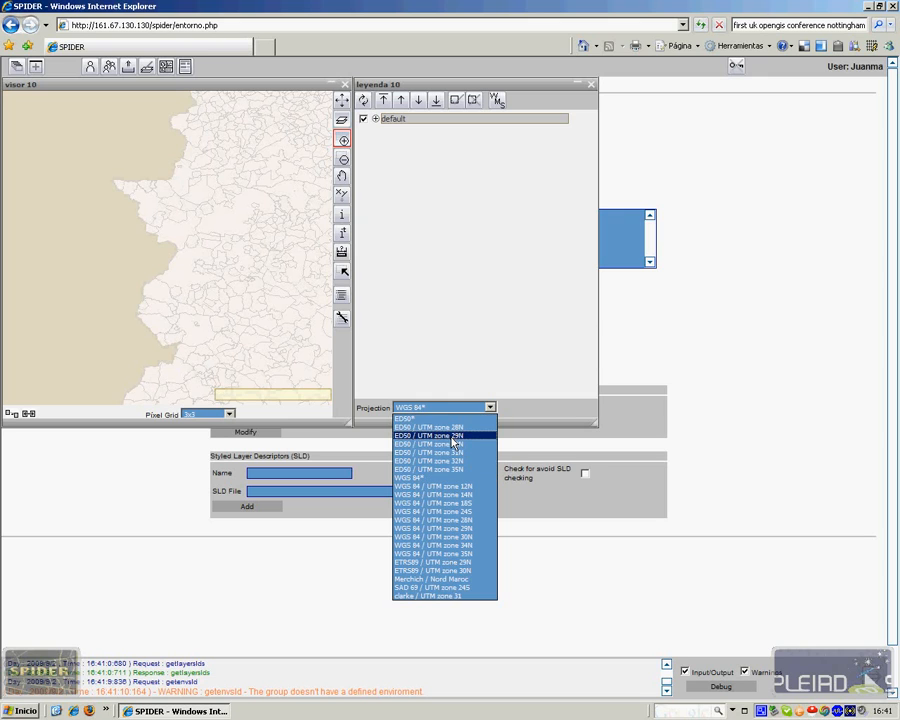
{"action": "left_click", "coordinate": [454, 436]}
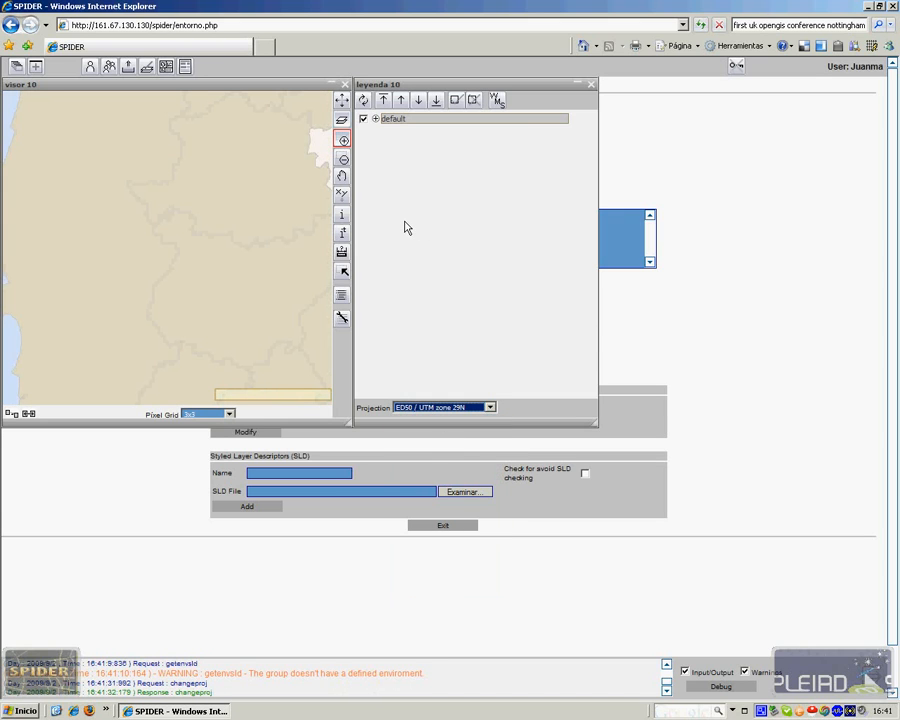
{"action": "left_click", "coordinate": [375, 119]}
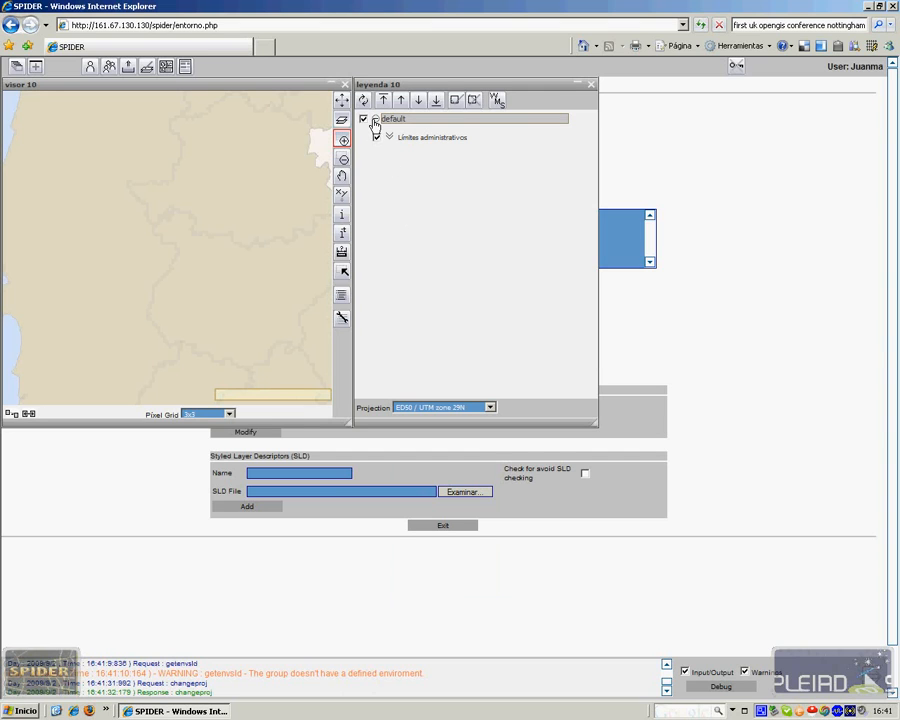
- In the environment manager, rename the default group to Video Demo and include the RGB-08, Crop map and NDVI demo 2008 layers
{"action": "left_click", "coordinate": [342, 320]}
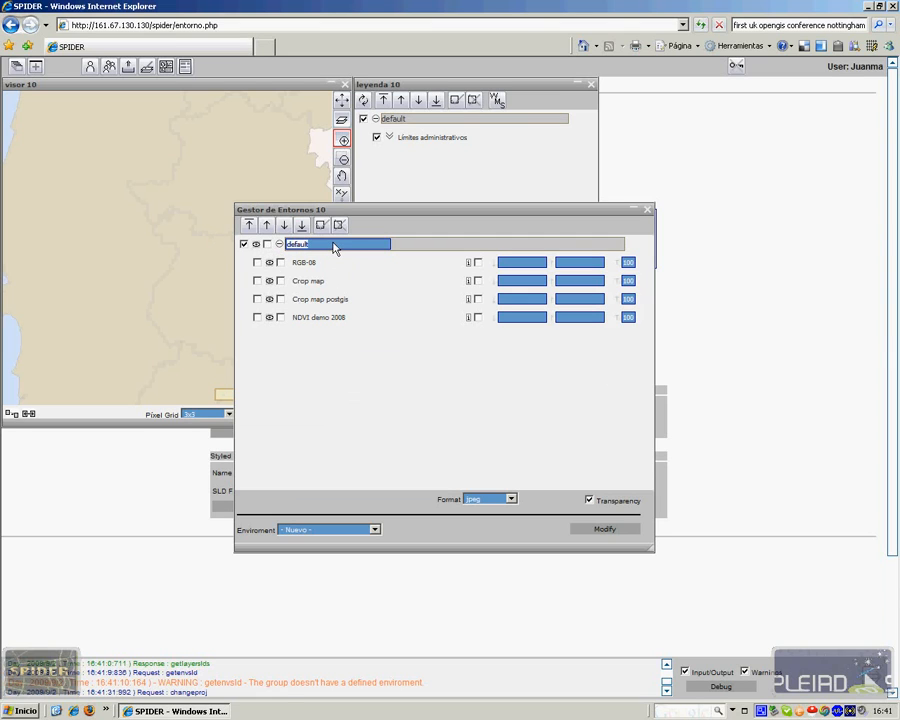
{"action": "type", "text": "v"}
{"action": "left_click", "coordinate": [256, 262]}
{"action": "left_click", "coordinate": [257, 281]}
{"action": "left_click", "coordinate": [257, 318]}
- Make RGB-08 and Crop map visible by default and enable the information option for NDVI demo 2008, Crop map and RGB-08
{"action": "left_click", "coordinate": [281, 263]}
{"action": "left_click", "coordinate": [281, 281]}
{"action": "left_click", "coordinate": [479, 318]}
{"action": "left_click", "coordinate": [478, 281]}
{"action": "left_click", "coordinate": [478, 263]}
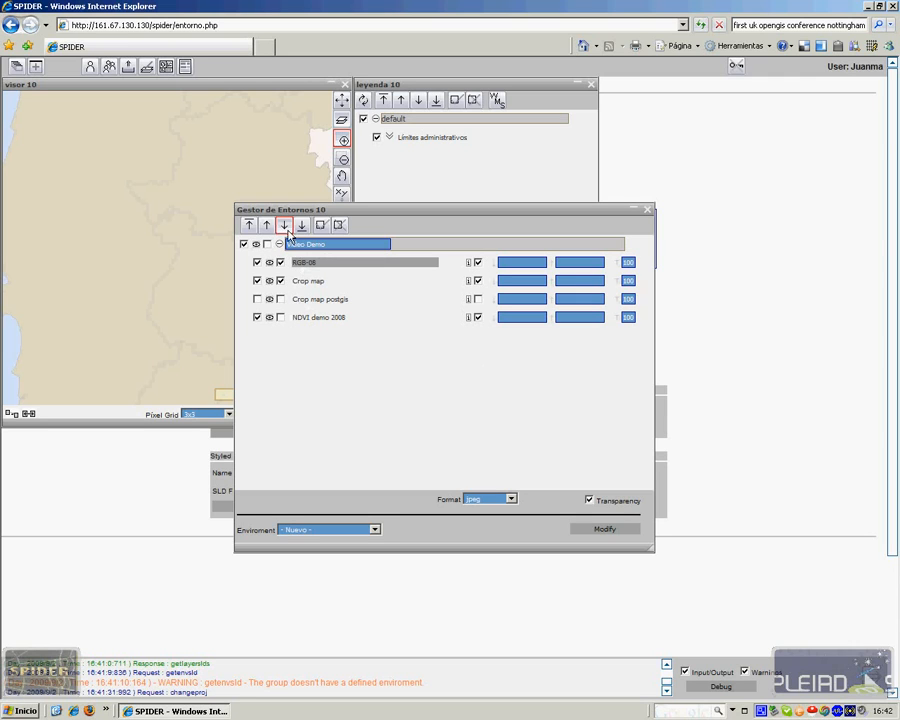
- Move the RGB-08 layer one place down so that it lies below Crop map
{"action": "left_click", "coordinate": [284, 224]}
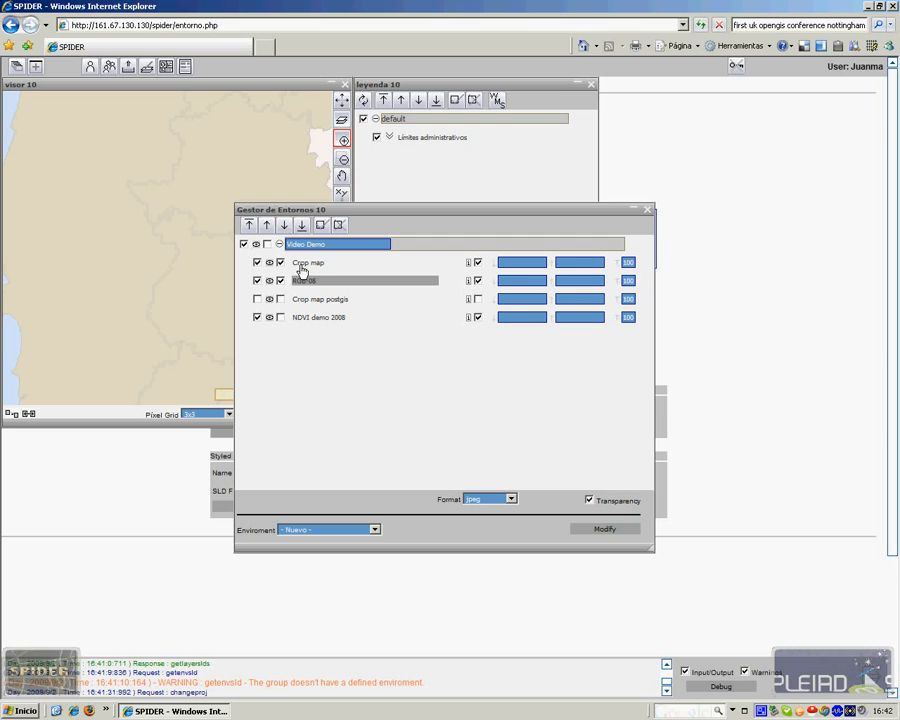
{"action": "left_click", "coordinate": [301, 265]}
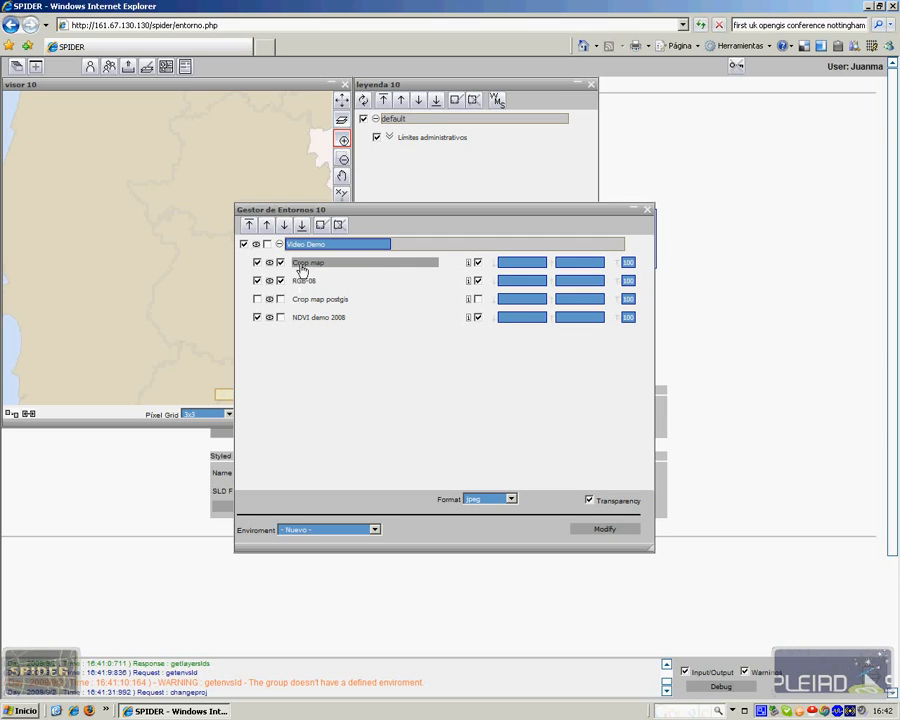
{"action": "left_click", "coordinate": [299, 283]}
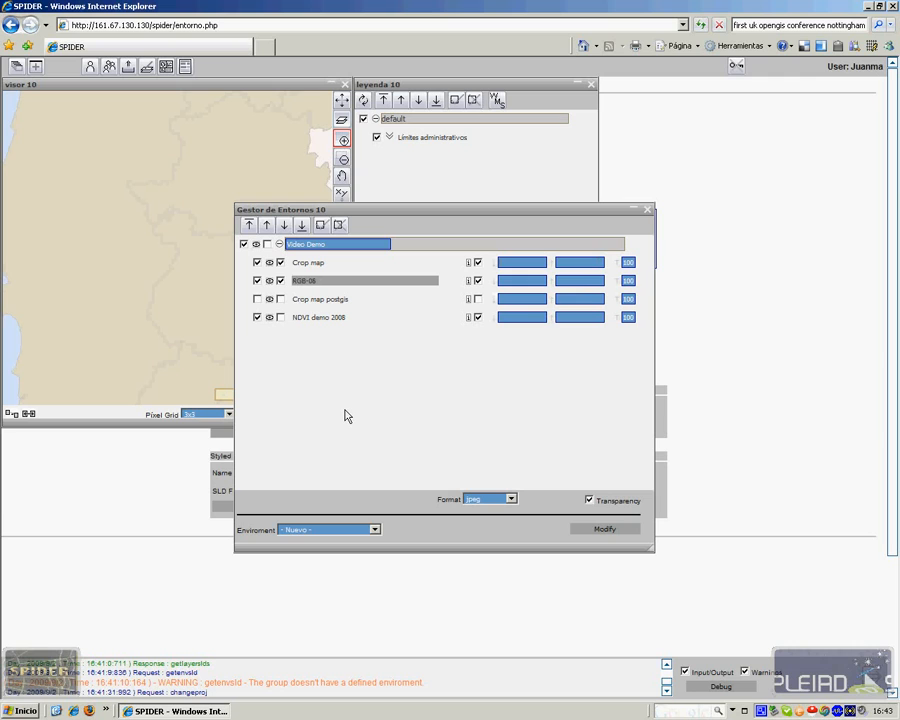
- Set the environment's image format to png and save it as a new environment, closing the manager and the viewer
{"action": "left_click", "coordinate": [500, 499]}
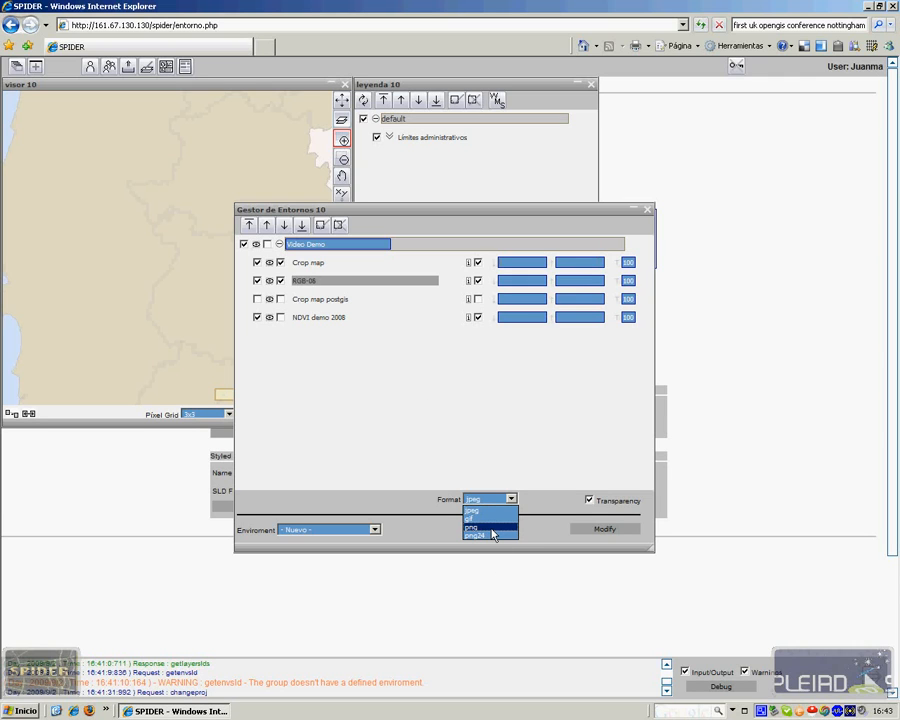
{"action": "left_click", "coordinate": [491, 528]}
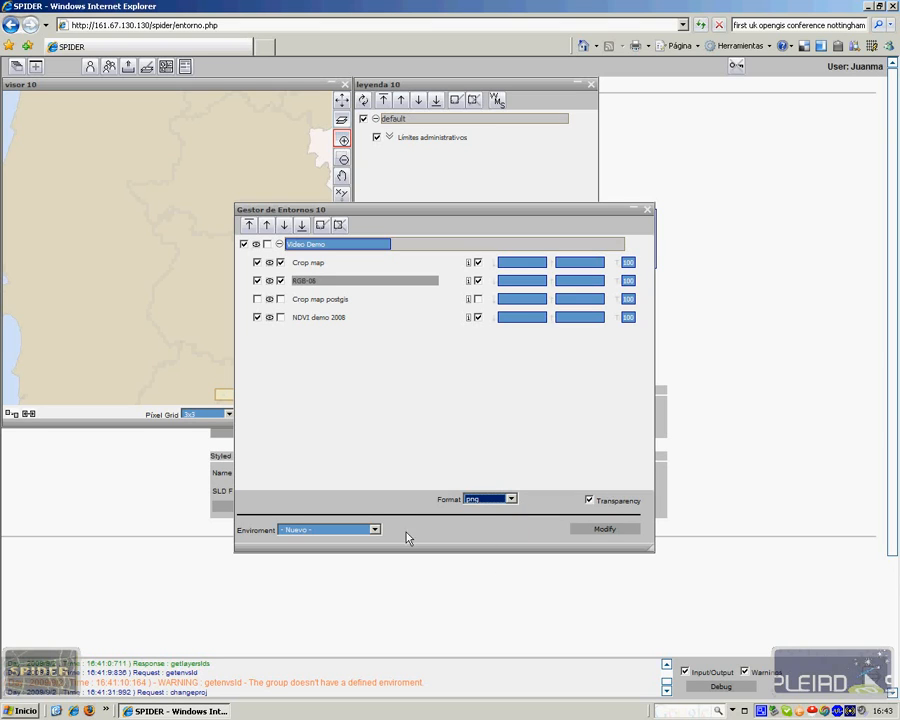
{"action": "left_click", "coordinate": [375, 531]}
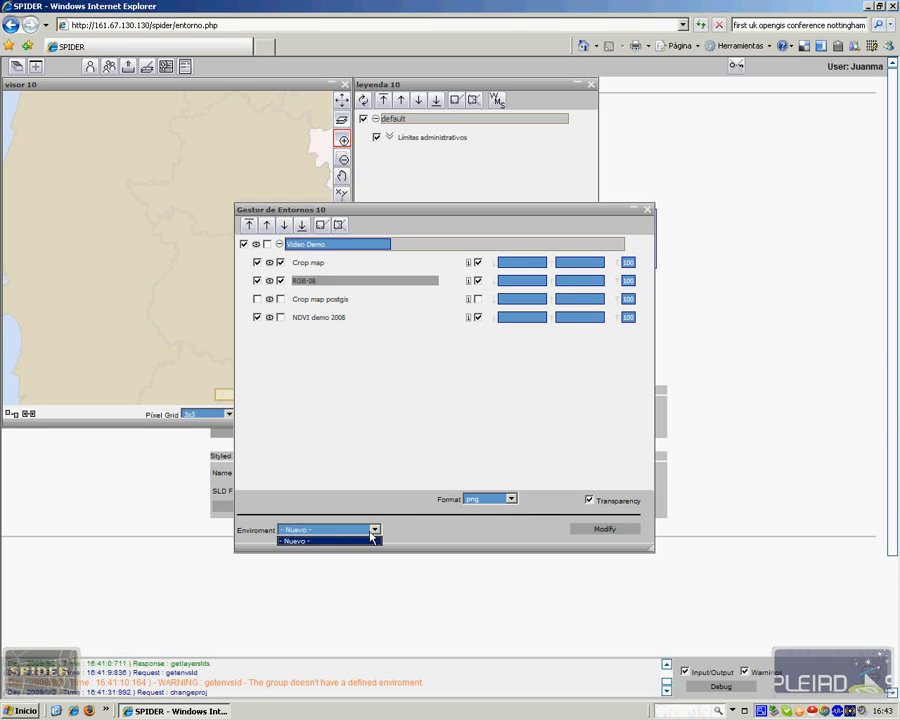
{"action": "left_click", "coordinate": [313, 538]}
{"action": "left_click", "coordinate": [596, 531]}
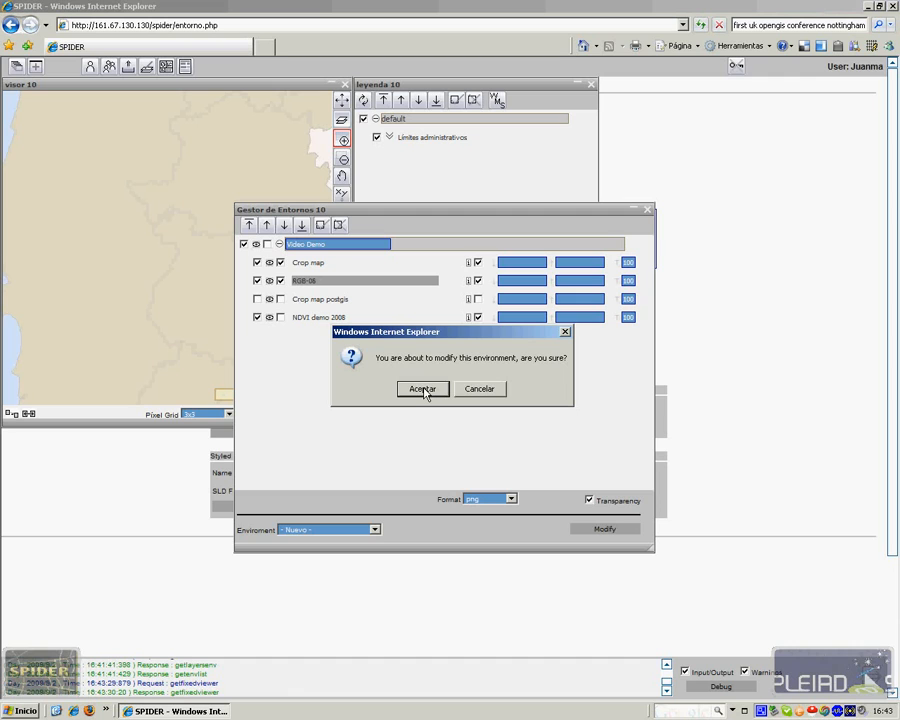
{"action": "left_click", "coordinate": [423, 391]}
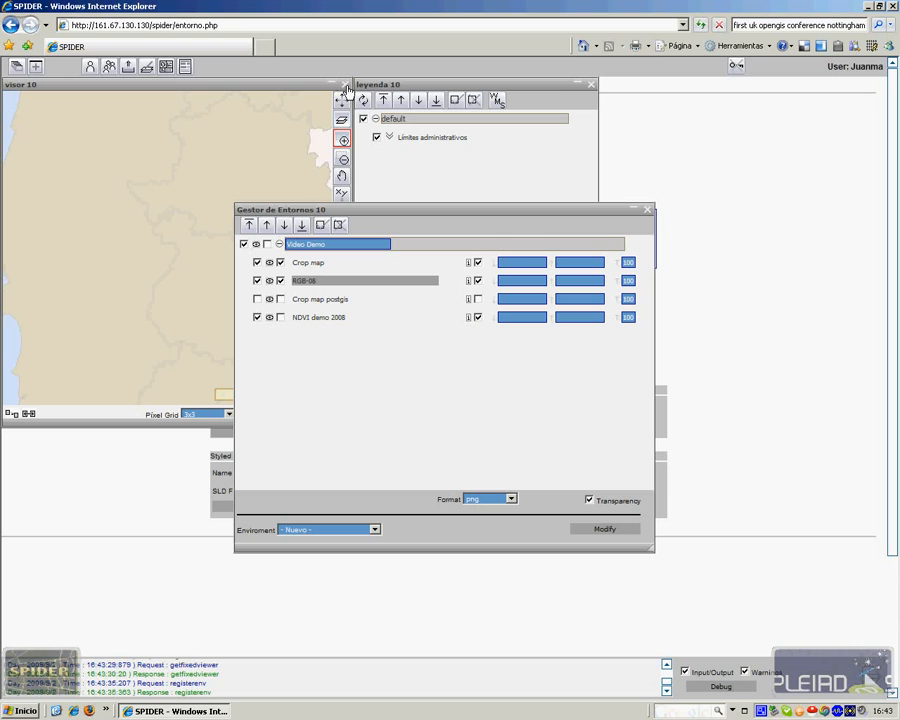
{"action": "left_click", "coordinate": [647, 210]}
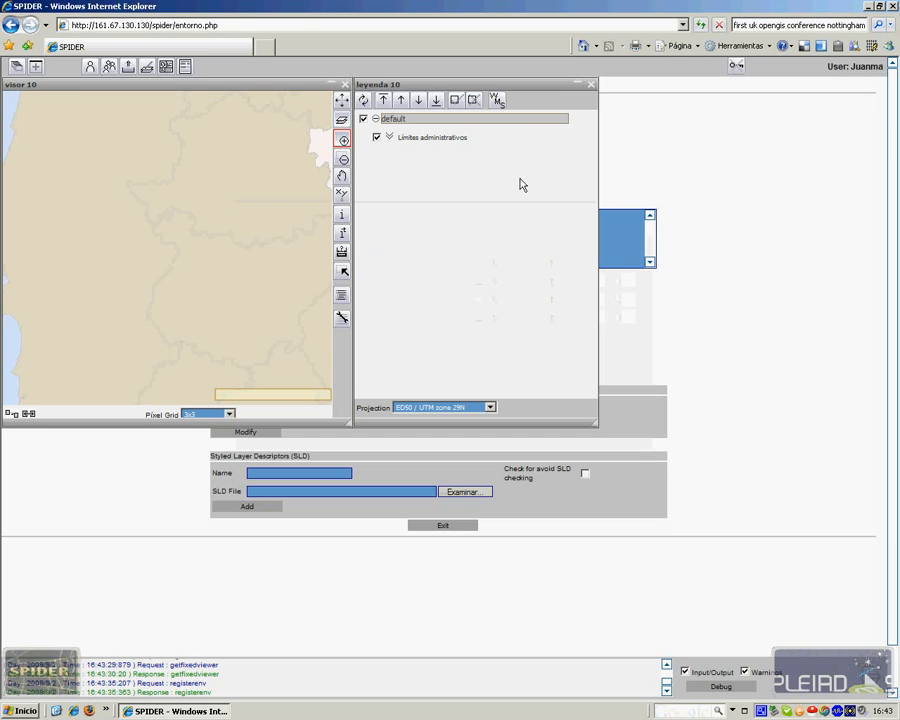
{"action": "left_click", "coordinate": [346, 86]}
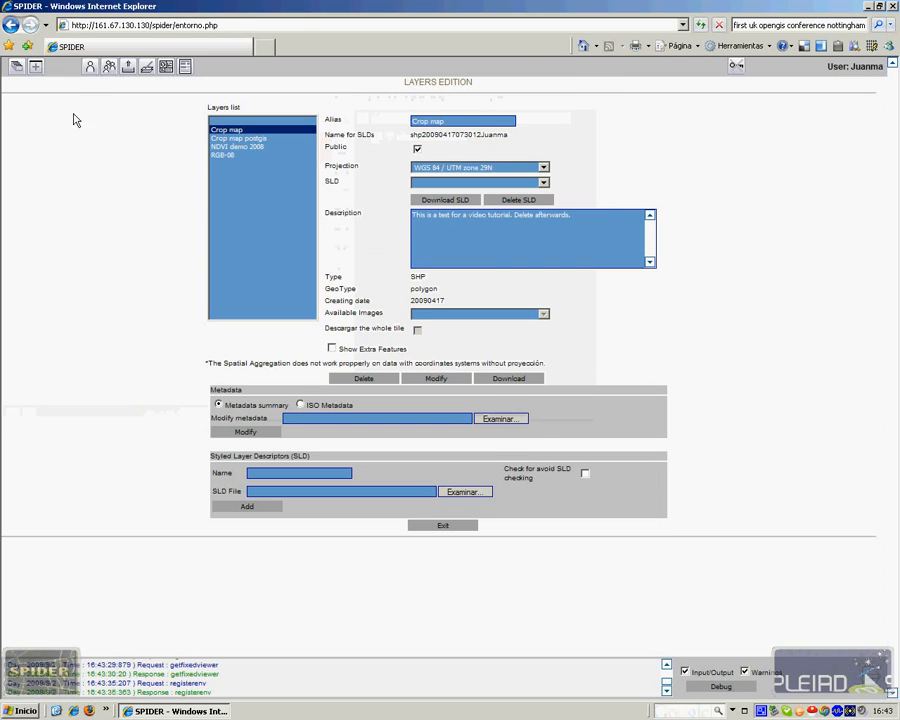
- In groups management, select the VideoDemo group and show its newly saved environment in a viewer
{"action": "left_click", "coordinate": [109, 68]}
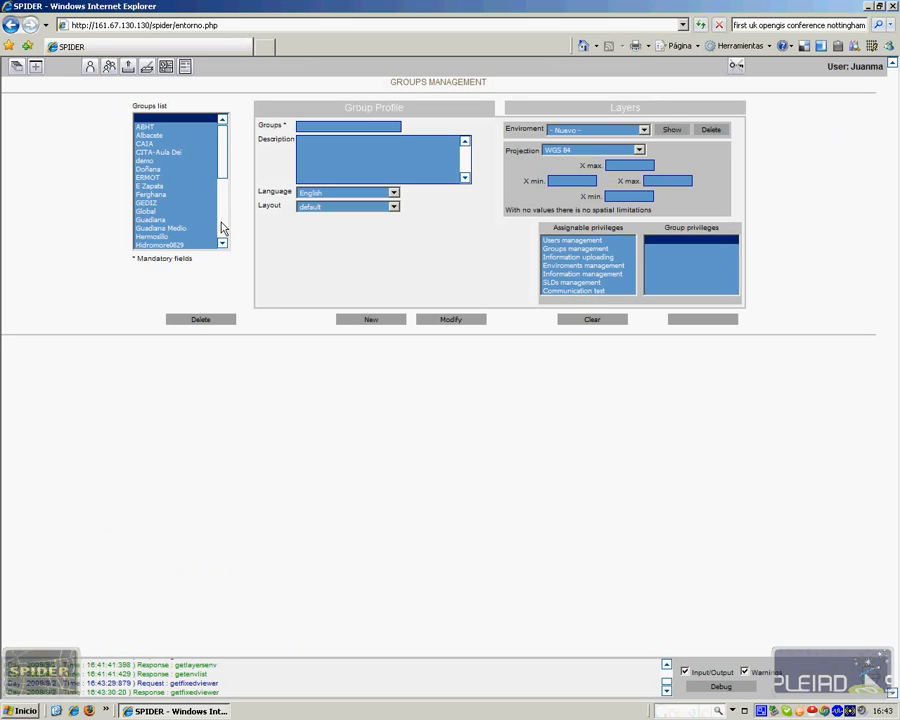
{"action": "left_click_drag", "start_coordinate": [222, 182], "coordinate": [227, 257]}
{"action": "left_click", "coordinate": [158, 236]}
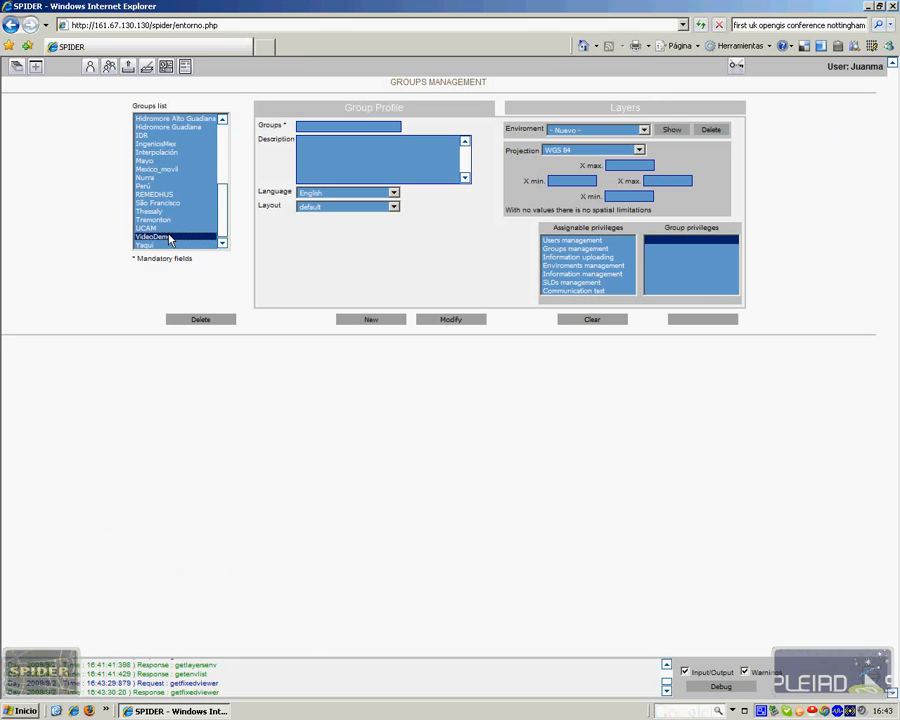
{"action": "left_click", "coordinate": [558, 132]}
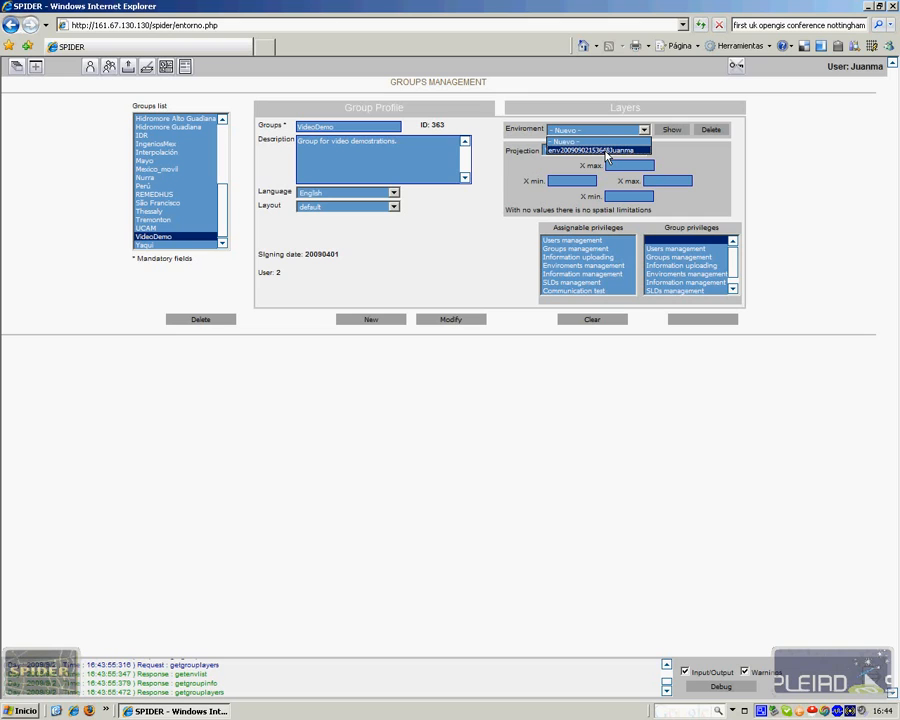
{"action": "left_click", "coordinate": [606, 152]}
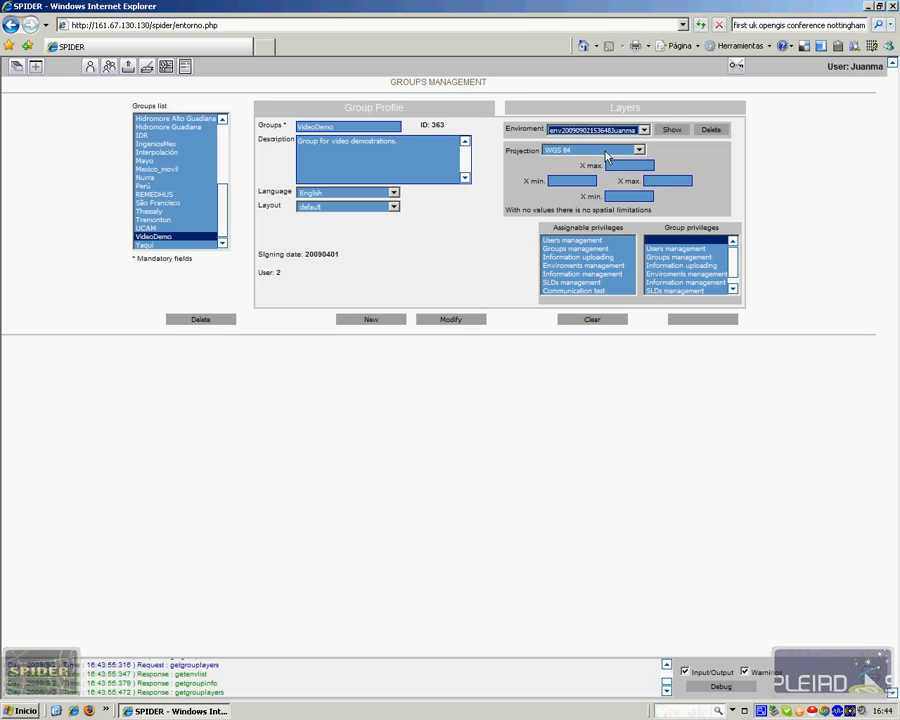
{"action": "left_click", "coordinate": [673, 131]}
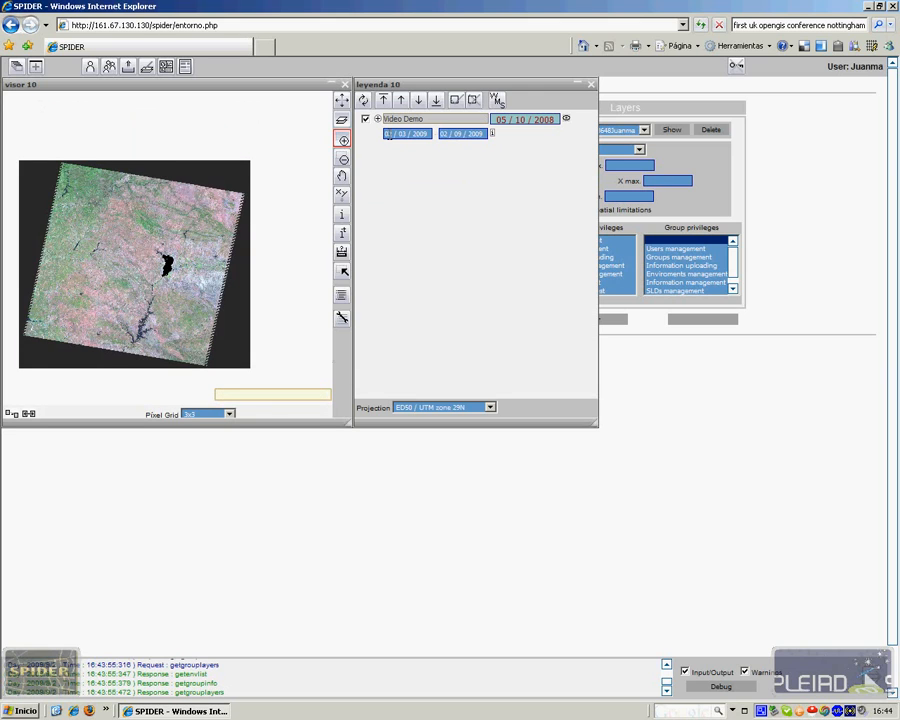
- Expand the Video Demo legend group and examine the Crop map parcels over the RGB-08 image up close
{"action": "left_click", "coordinate": [377, 119]}
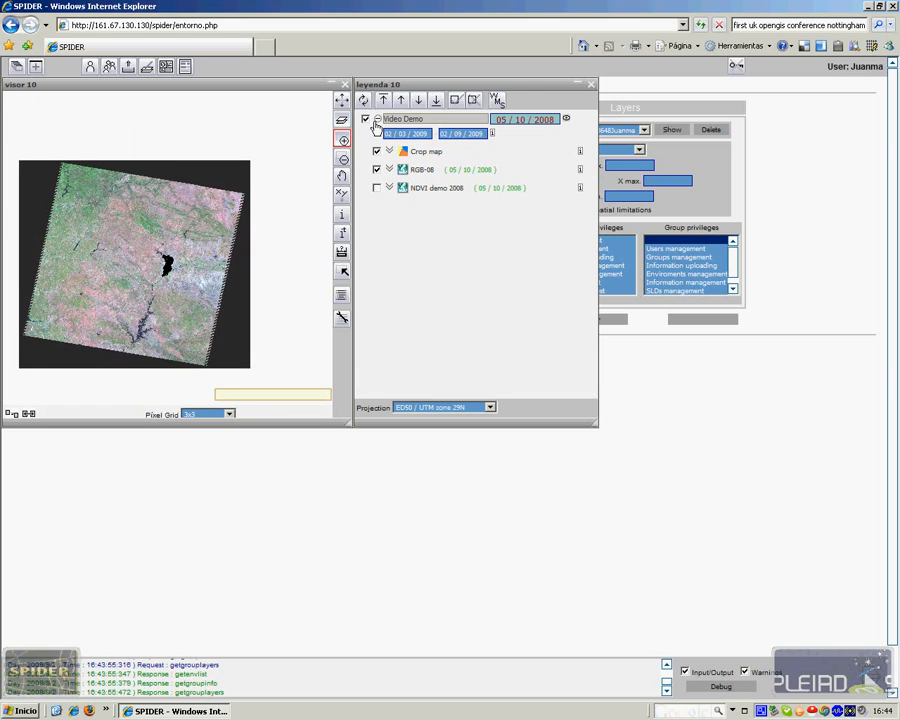
{"action": "left_click", "coordinate": [376, 187]}
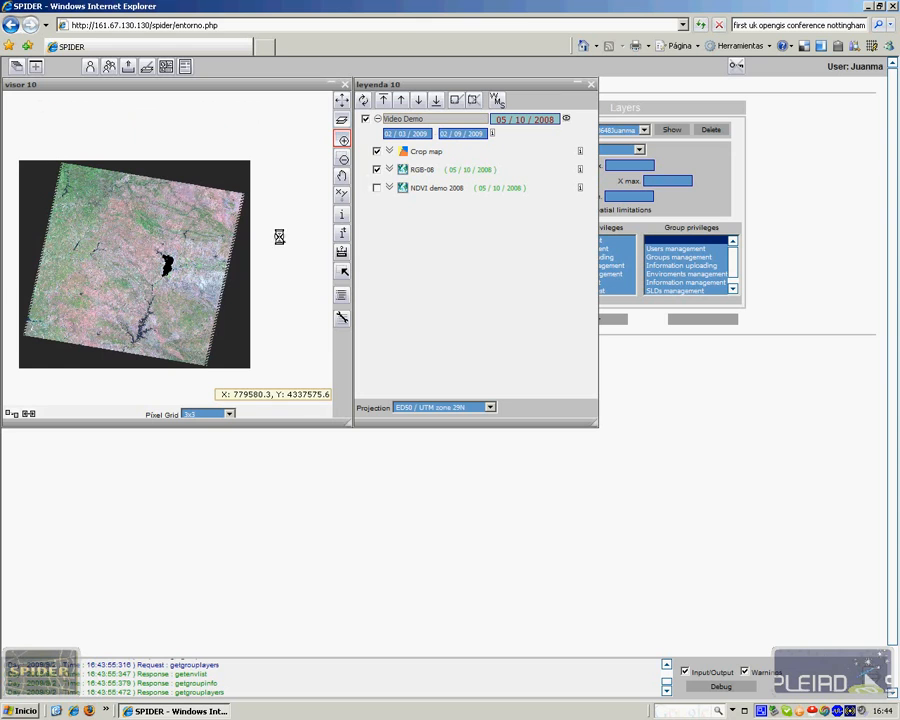
{"action": "left_click", "coordinate": [181, 279]}
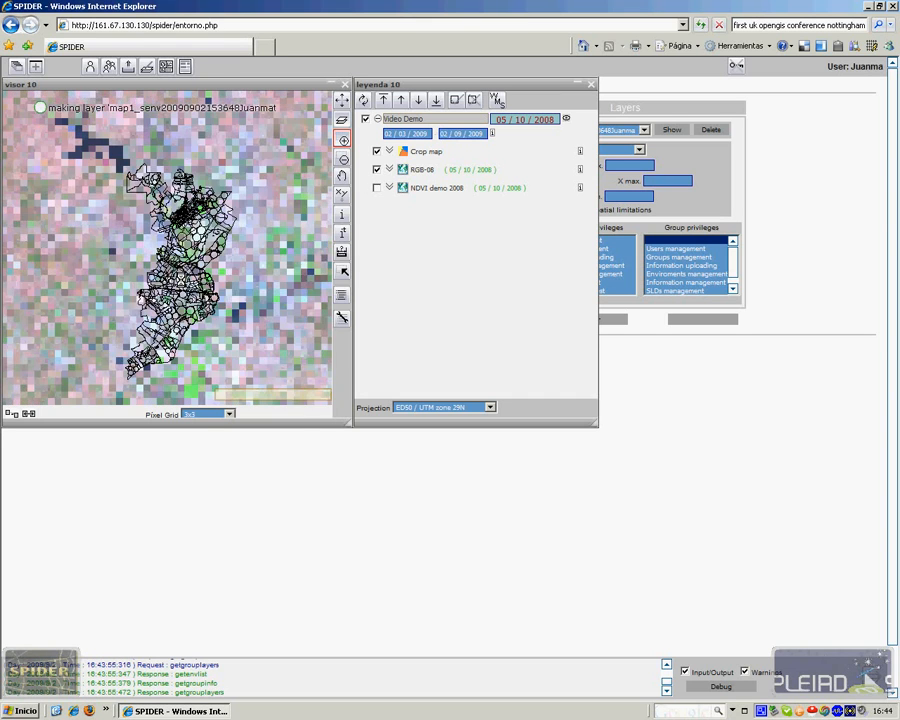
{"action": "mouse_move", "coordinate": [107, 157]}
{"action": "left_mouse_down"}
{"action": "mouse_move", "coordinate": [172, 237]}
{"action": "mouse_move", "coordinate": [246, 382]}
{"action": "left_mouse_up"}
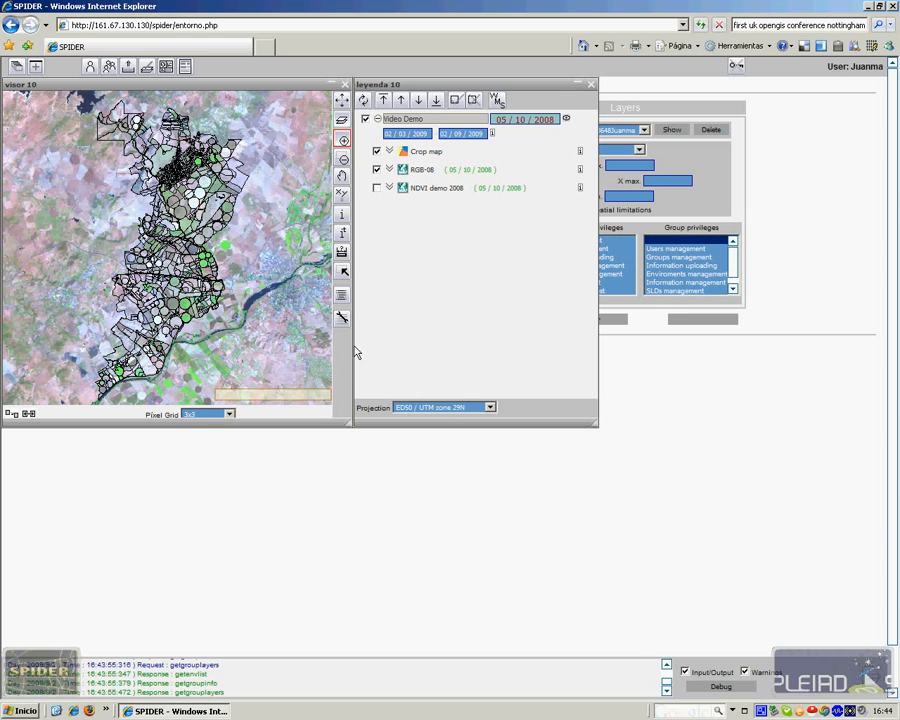
- Reopen the environment manager and make the Video Demo group and its RGB-08 and Crop map layers visible by default
{"action": "left_click", "coordinate": [342, 318]}
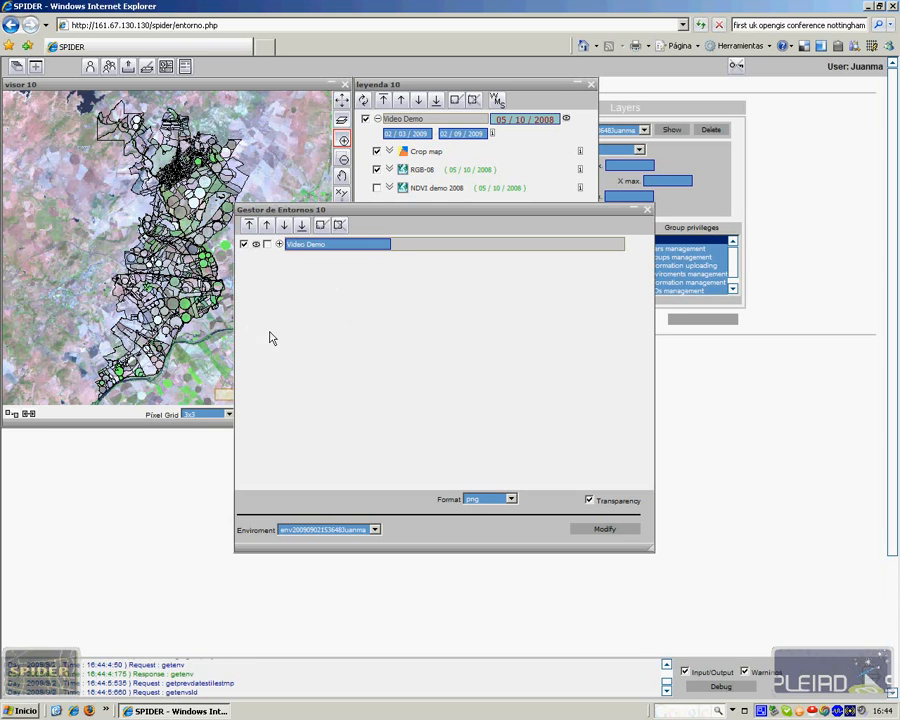
{"action": "left_click_drag", "start_coordinate": [298, 211], "coordinate": [438, 270]}
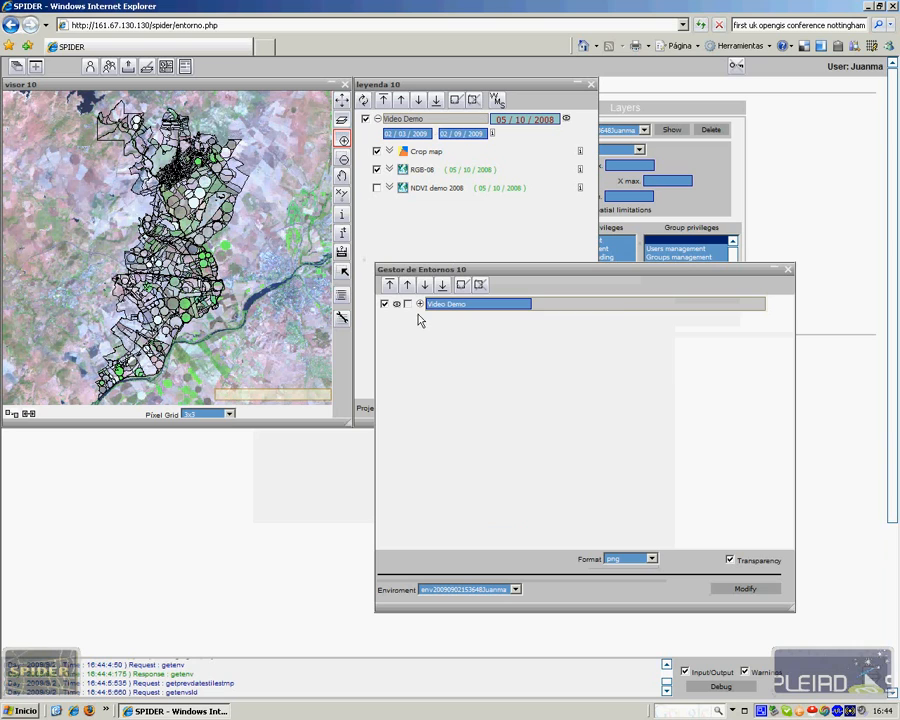
{"action": "left_click", "coordinate": [418, 304]}
{"action": "left_click", "coordinate": [408, 304]}
{"action": "left_click", "coordinate": [421, 322]}
{"action": "left_click", "coordinate": [421, 340]}
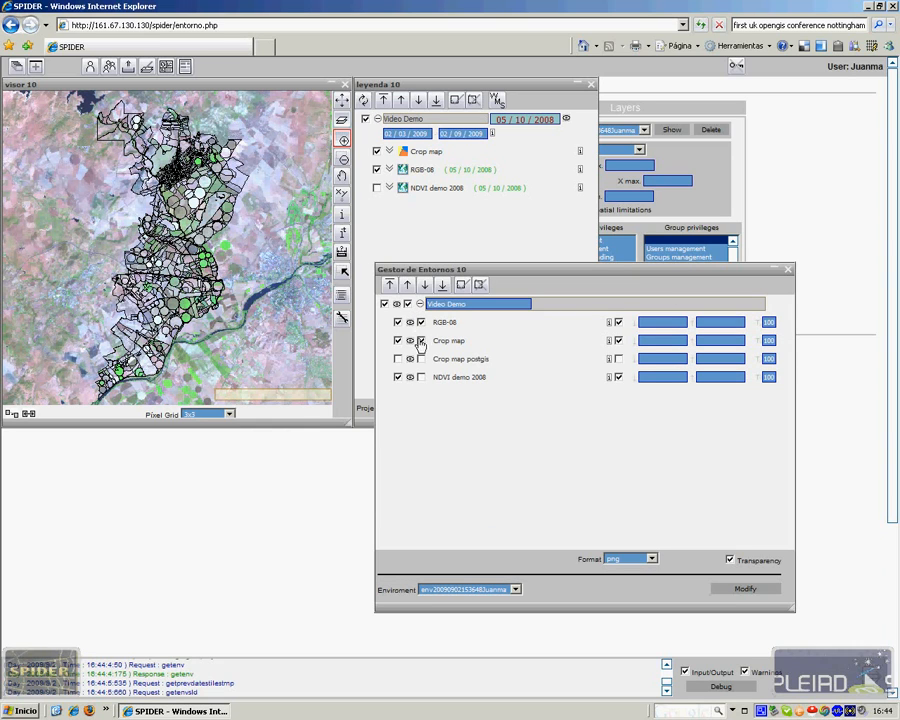
- Make the NDVI demo 2008 layer visible by default and move RGB-08 below Crop map in the Video Demo group
{"action": "left_click", "coordinate": [421, 378]}
{"action": "left_click", "coordinate": [445, 322]}
{"action": "left_click", "coordinate": [443, 285]}
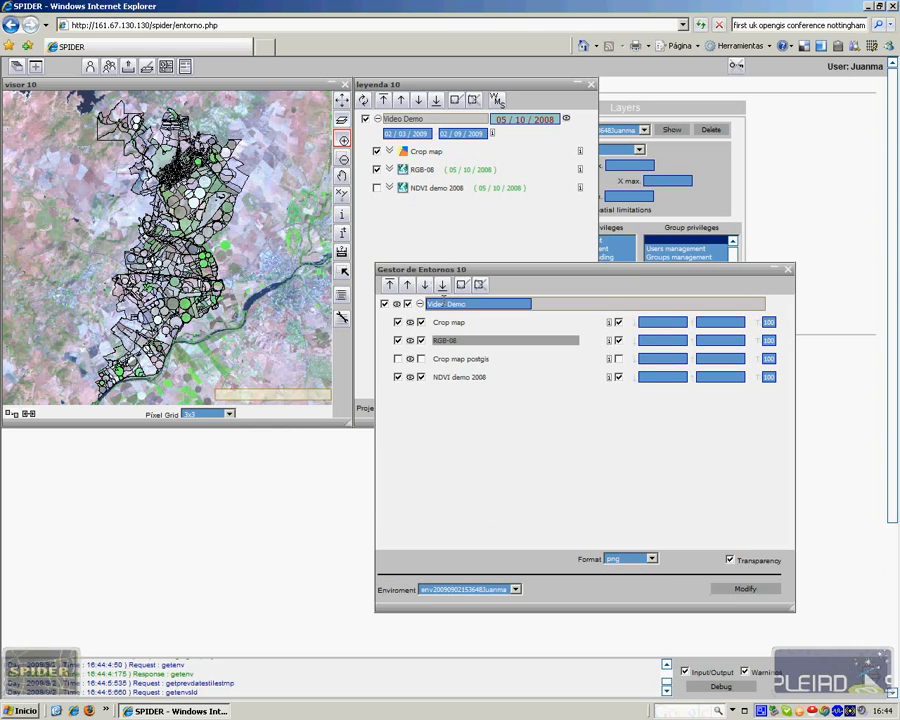
- Apply the layer changes to the existing environment and accept its modification
{"action": "left_click", "coordinate": [497, 590]}
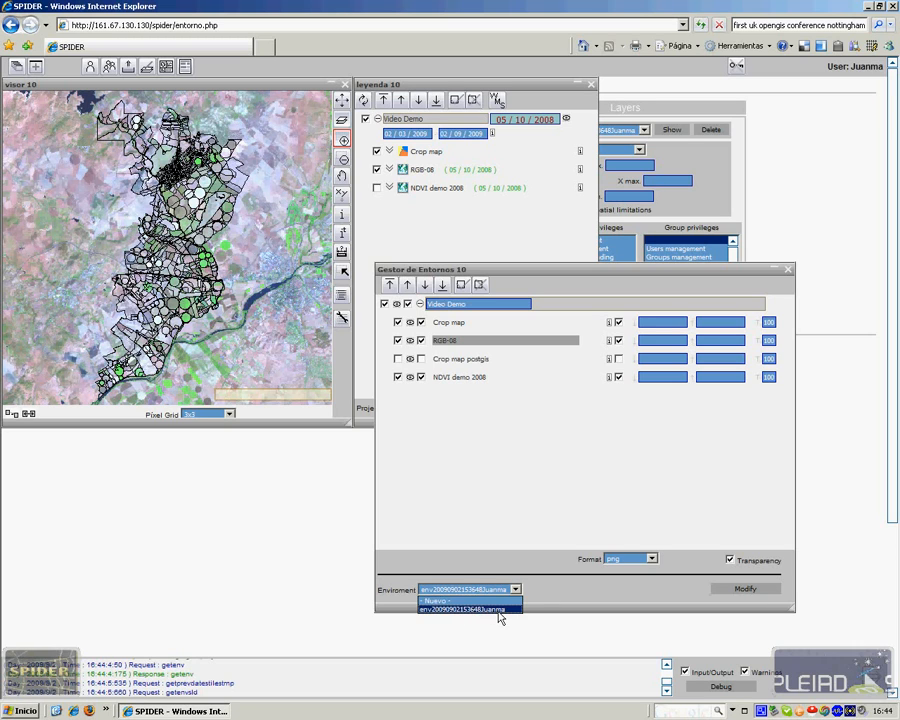
{"action": "left_click", "coordinate": [497, 610]}
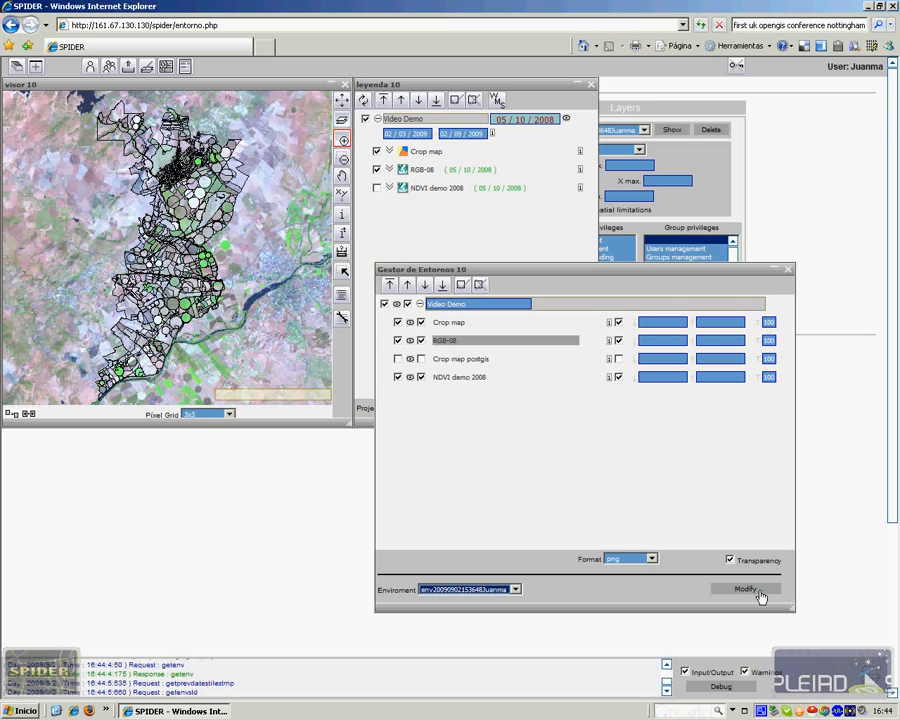
{"action": "left_click", "coordinate": [743, 591]}
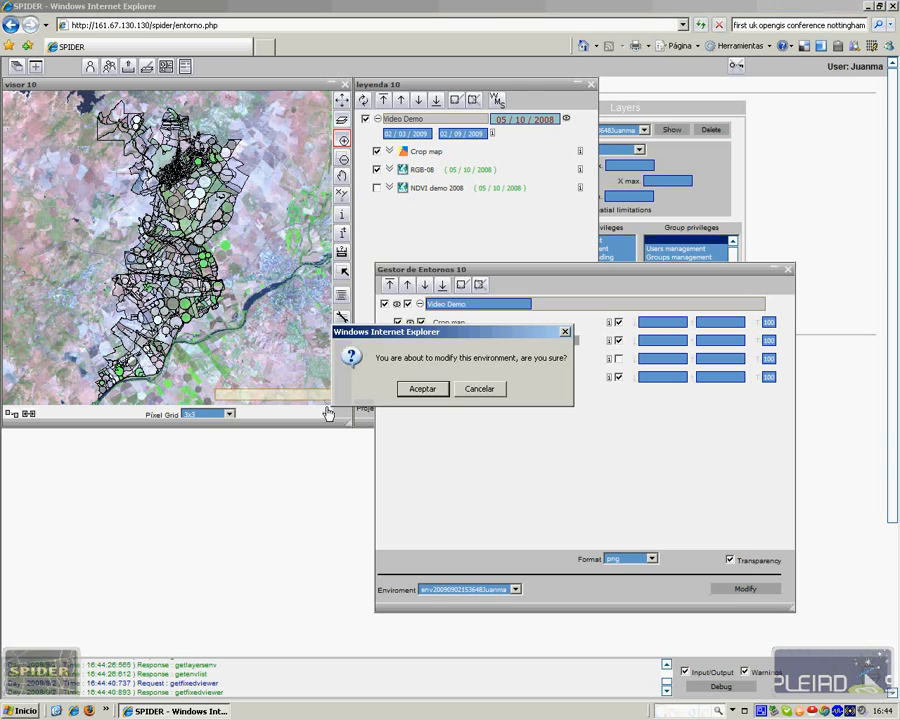
{"action": "left_click", "coordinate": [420, 390]}
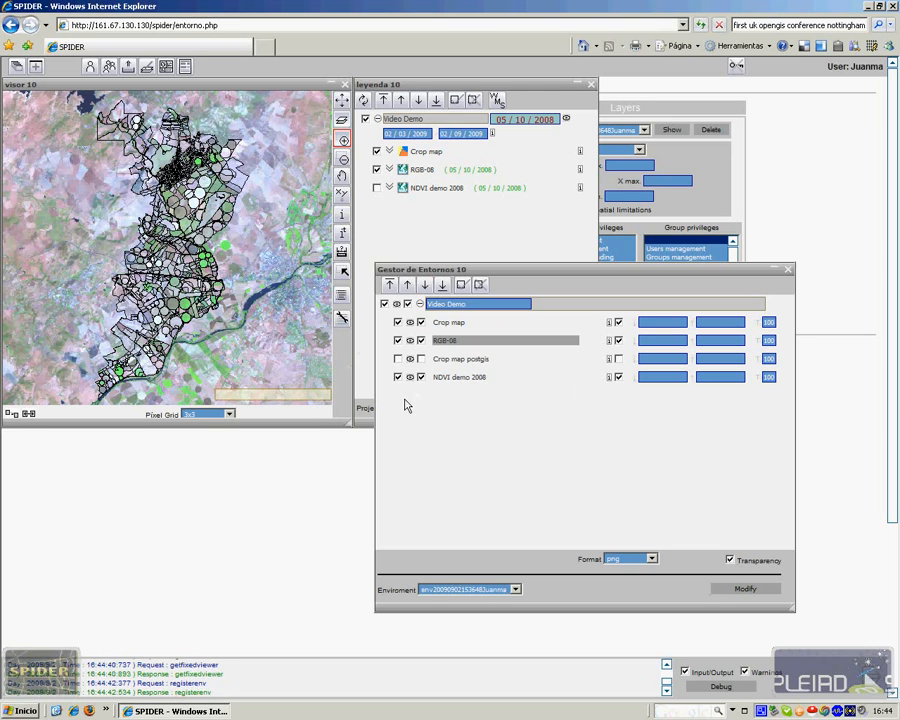
- Reload the VideoDemo group's environment and arrange an enlarged map viewer beside its legend
{"action": "left_click", "coordinate": [343, 86]}
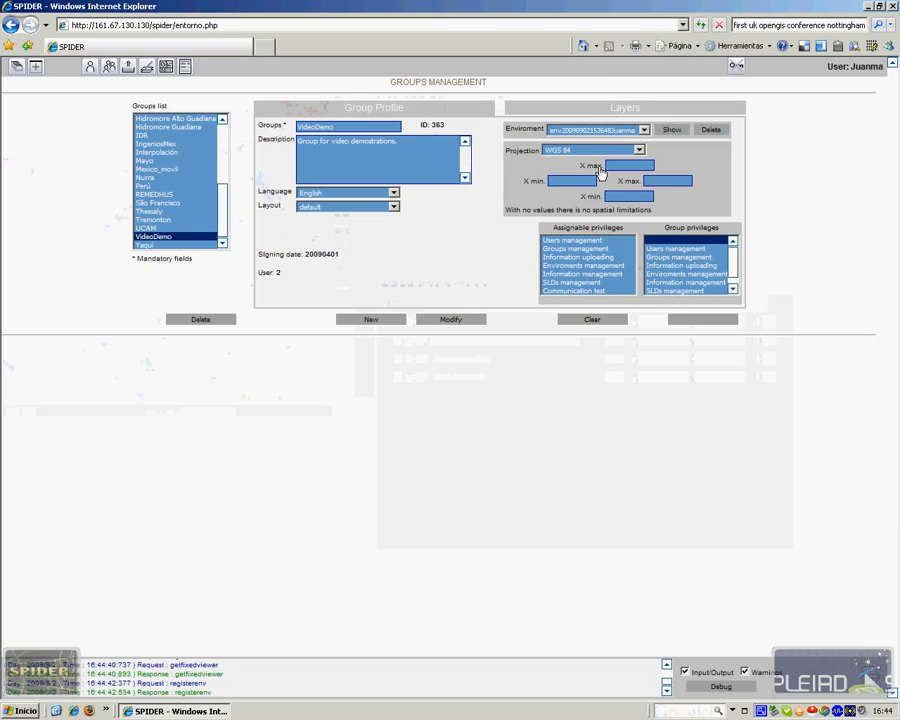
{"action": "left_click", "coordinate": [675, 133]}
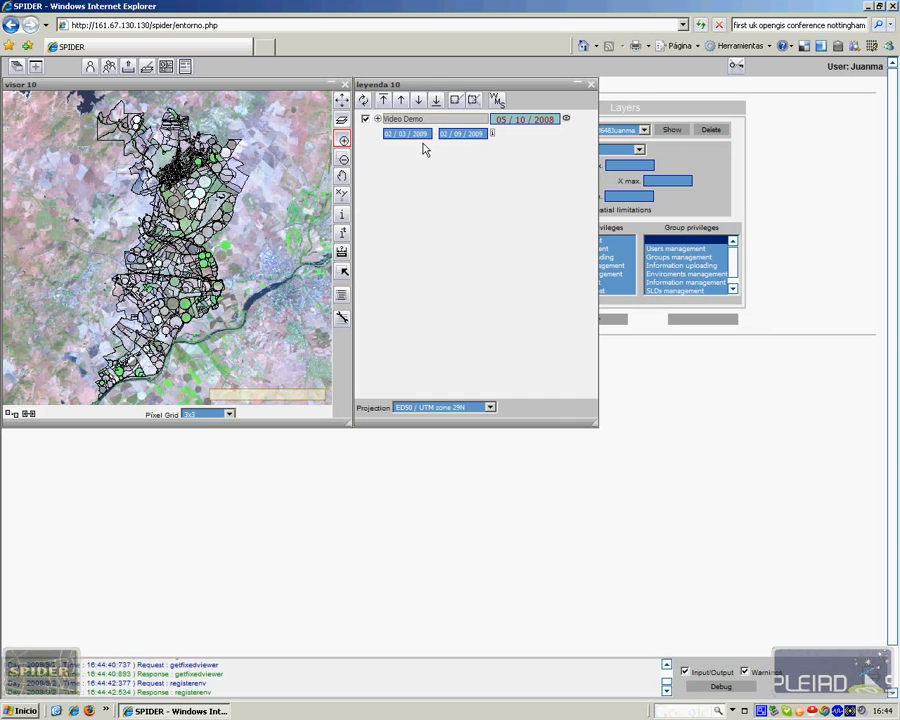
{"action": "left_click_drag", "start_coordinate": [418, 83], "coordinate": [605, 84]}
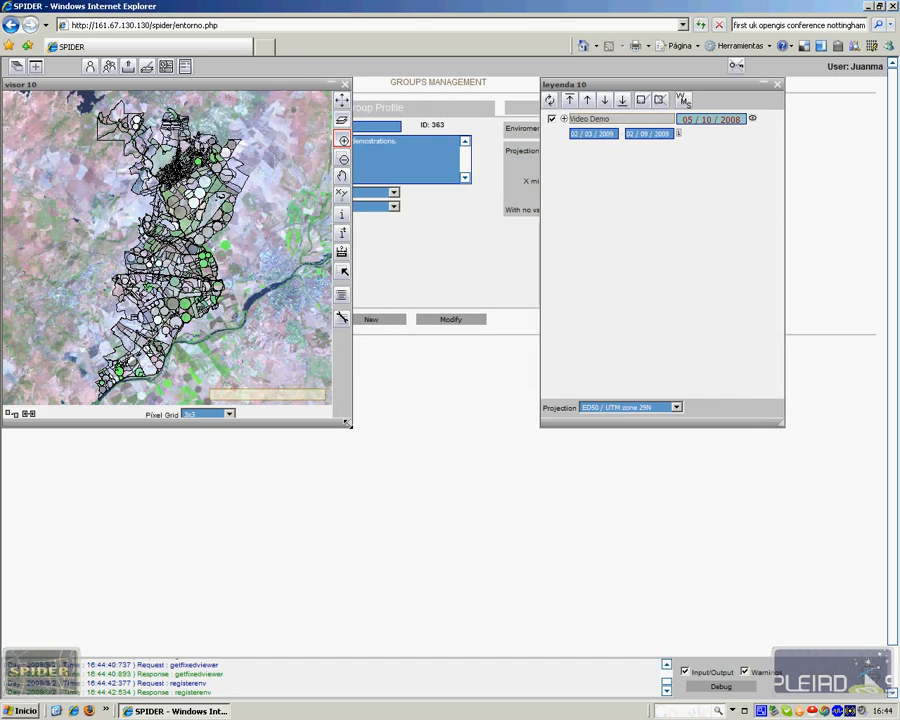
{"action": "left_click_drag", "start_coordinate": [351, 426], "coordinate": [529, 574]}
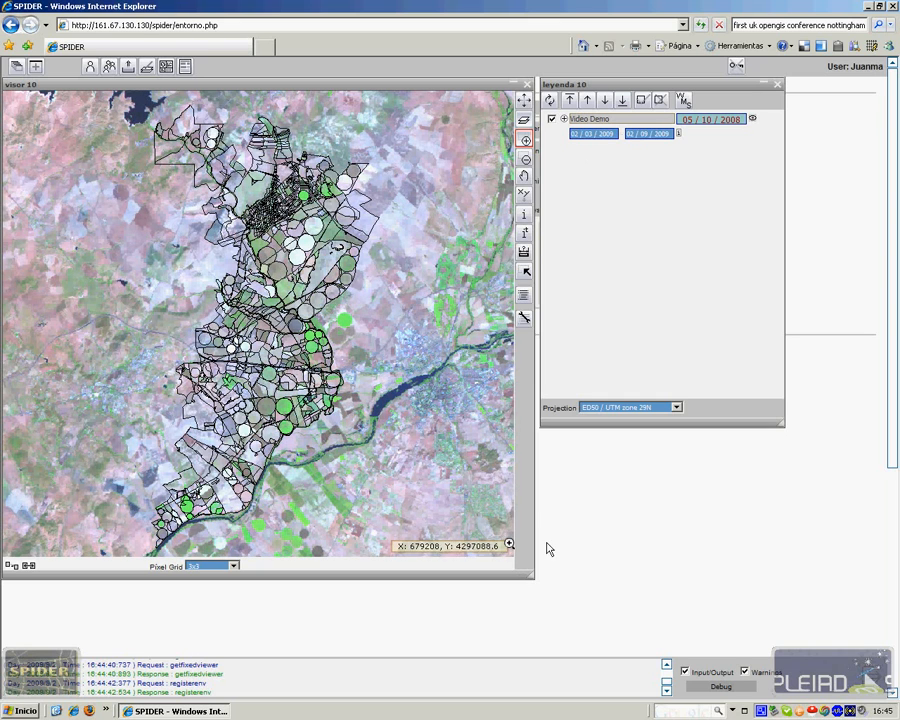
{"action": "left_click_drag", "start_coordinate": [601, 84], "coordinate": [66, 84]}
{"action": "mouse_move", "coordinate": [335, 86]}
{"action": "left_mouse_down"}
{"action": "mouse_move", "coordinate": [645, 85]}
{"action": "mouse_move", "coordinate": [582, 85]}
{"action": "left_mouse_up"}
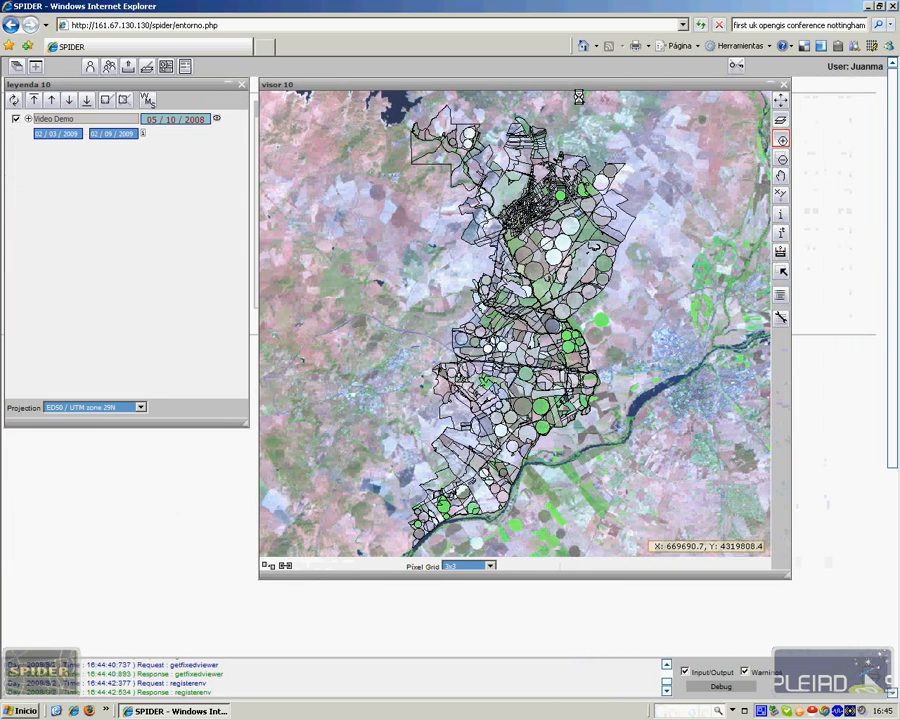
- In the environment manager, place RGB-08 below Crop map and make the Video Demo group with Crop map, RGB-08 and NDVI demo 2008 visible by default
{"action": "left_click", "coordinate": [782, 320]}
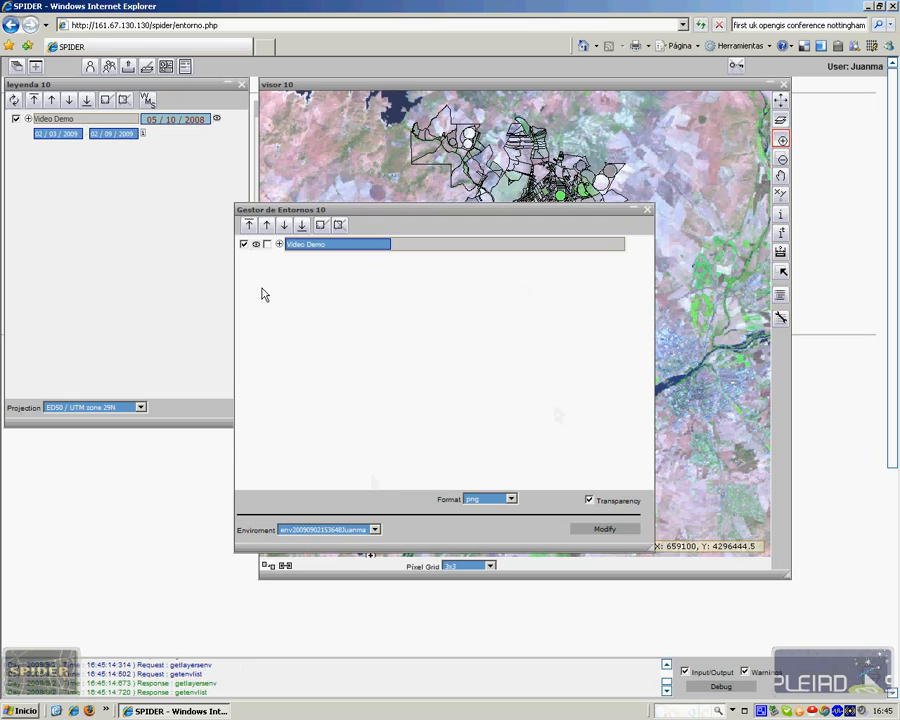
{"action": "left_click", "coordinate": [281, 245]}
{"action": "left_click", "coordinate": [297, 262]}
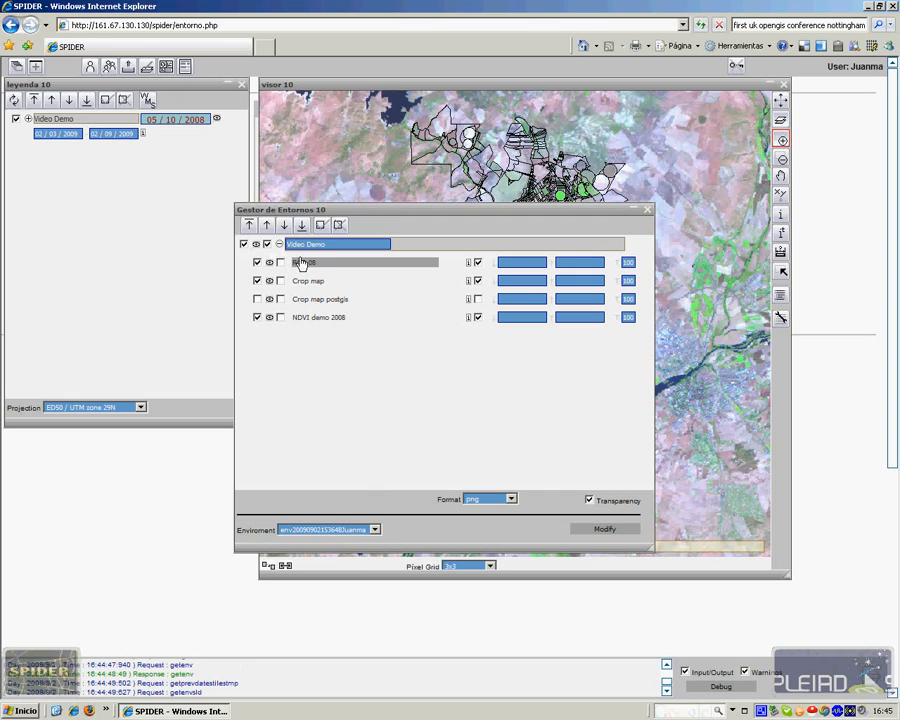
{"action": "left_click", "coordinate": [284, 226]}
{"action": "left_click", "coordinate": [281, 262]}
{"action": "left_click", "coordinate": [281, 280]}
{"action": "left_click", "coordinate": [281, 317]}
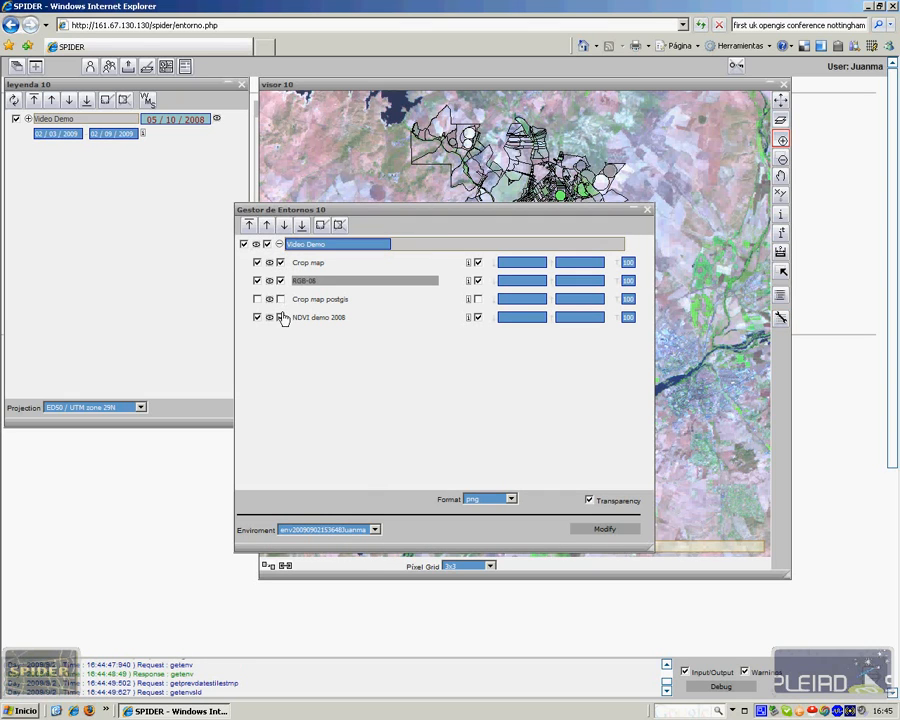
- Save the modifications to the existing environment and close its legend and viewer
{"action": "left_click", "coordinate": [628, 531]}
{"action": "left_click", "coordinate": [424, 386]}
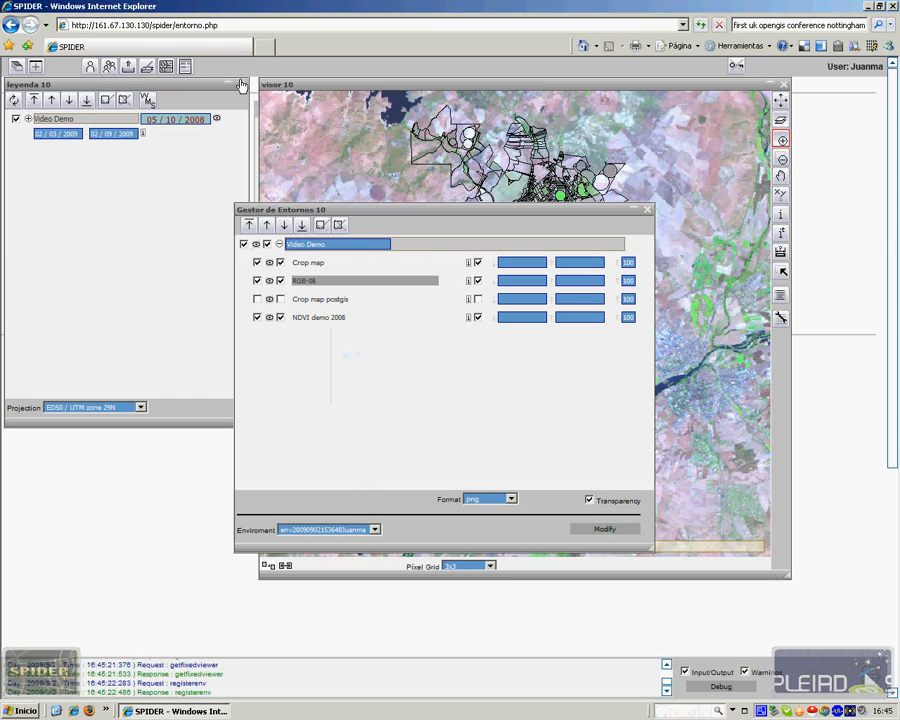
{"action": "left_click", "coordinate": [240, 88]}
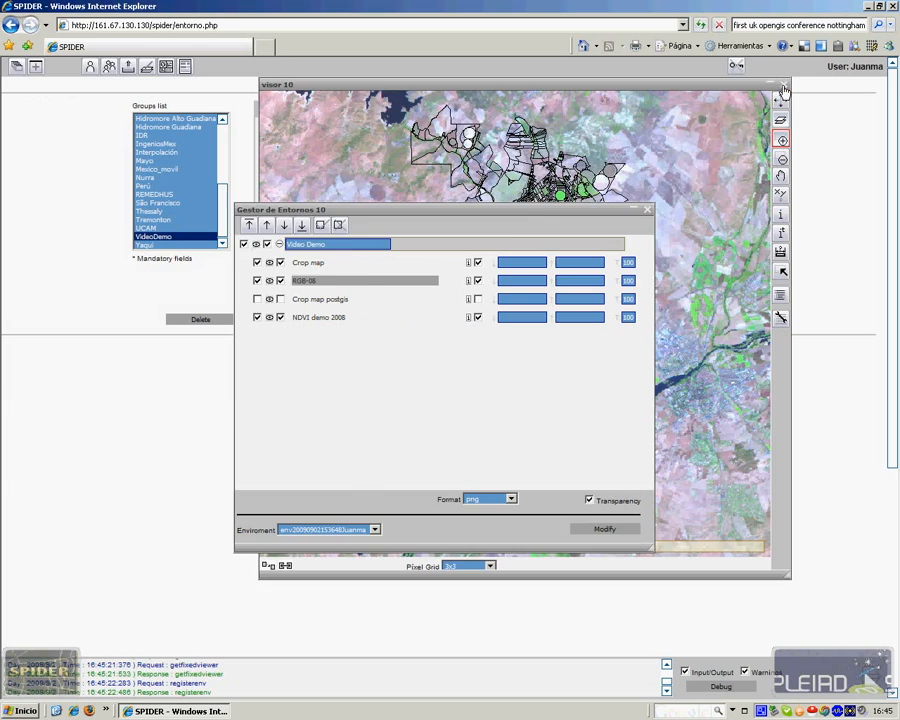
- Show the modified environment again, check the layers in the Video Demo legend group, and close the legend and viewer
{"action": "left_click", "coordinate": [671, 131]}
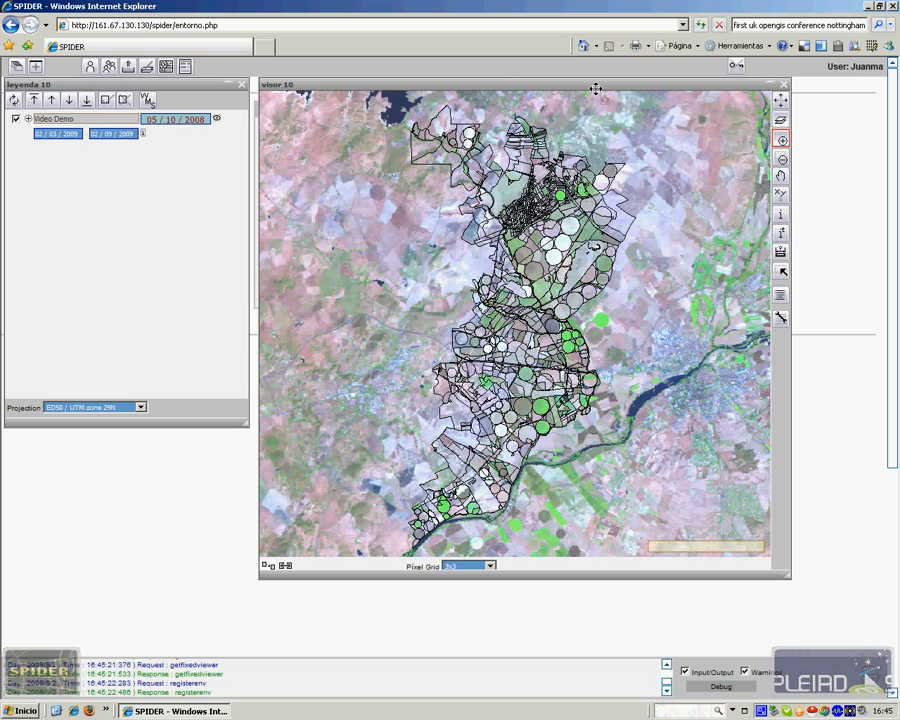
{"action": "mouse_move", "coordinate": [592, 87]}
{"action": "left_mouse_down"}
{"action": "mouse_move", "coordinate": [333, 118]}
{"action": "mouse_move", "coordinate": [632, 100]}
{"action": "mouse_move", "coordinate": [652, 85]}
{"action": "mouse_move", "coordinate": [642, 83]}
{"action": "left_mouse_up"}
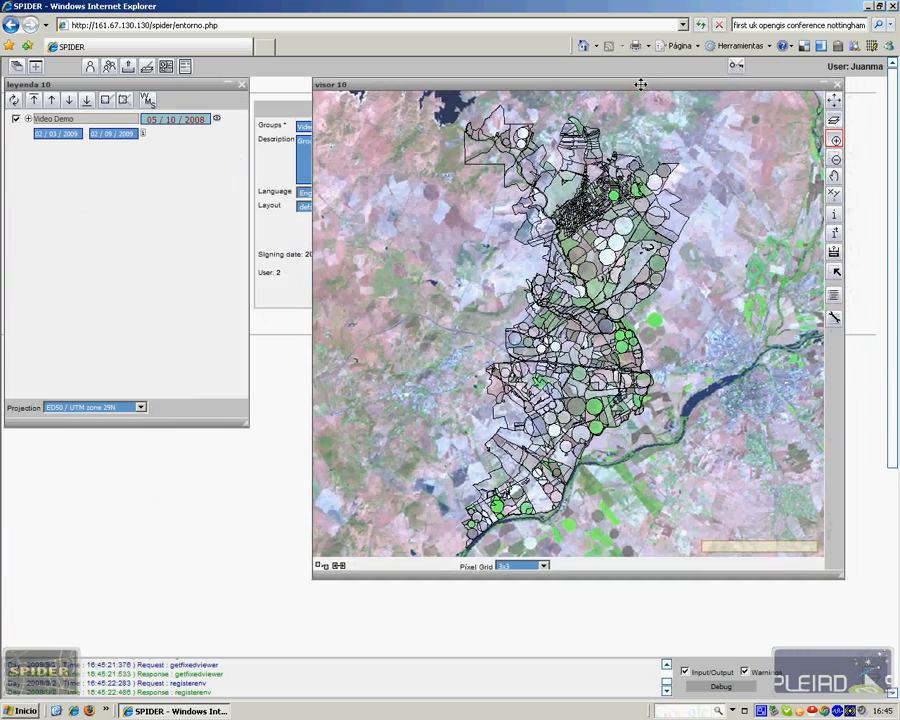
{"action": "left_click", "coordinate": [28, 118]}
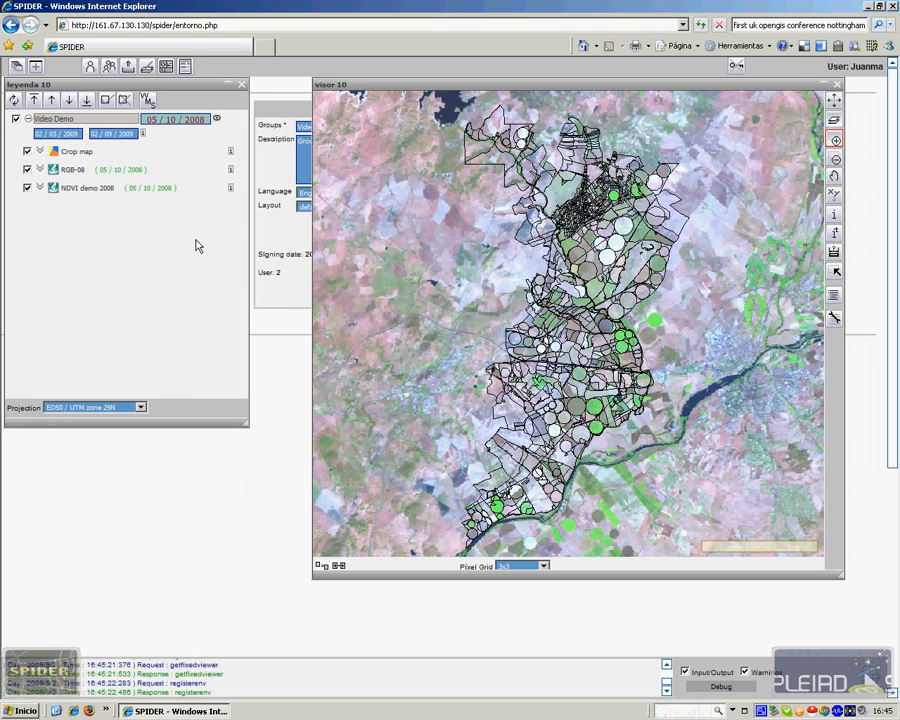
{"action": "left_click", "coordinate": [242, 88]}
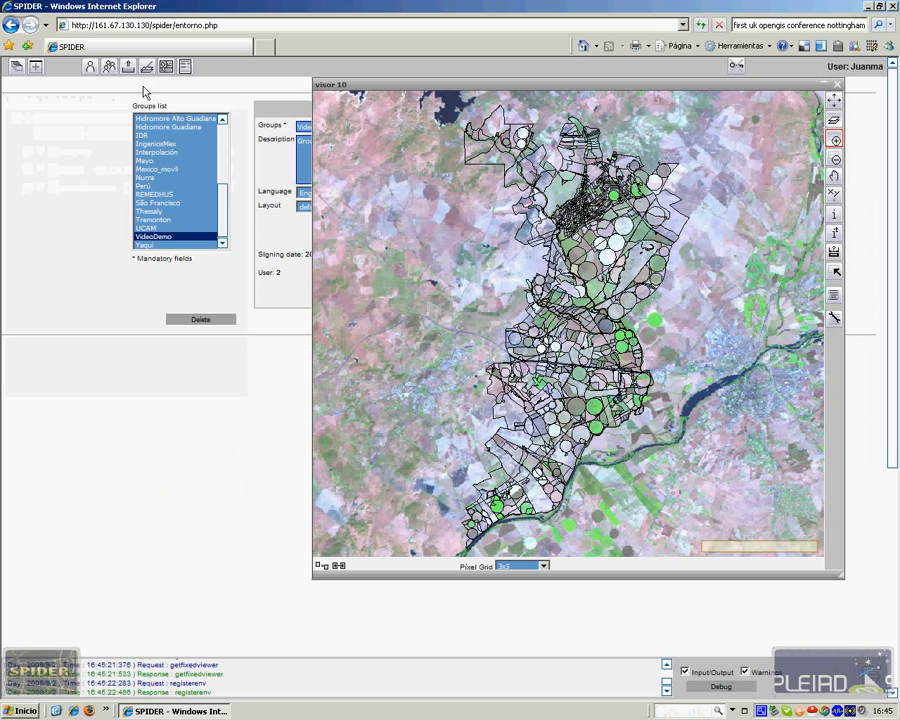
{"action": "left_click", "coordinate": [838, 88]}
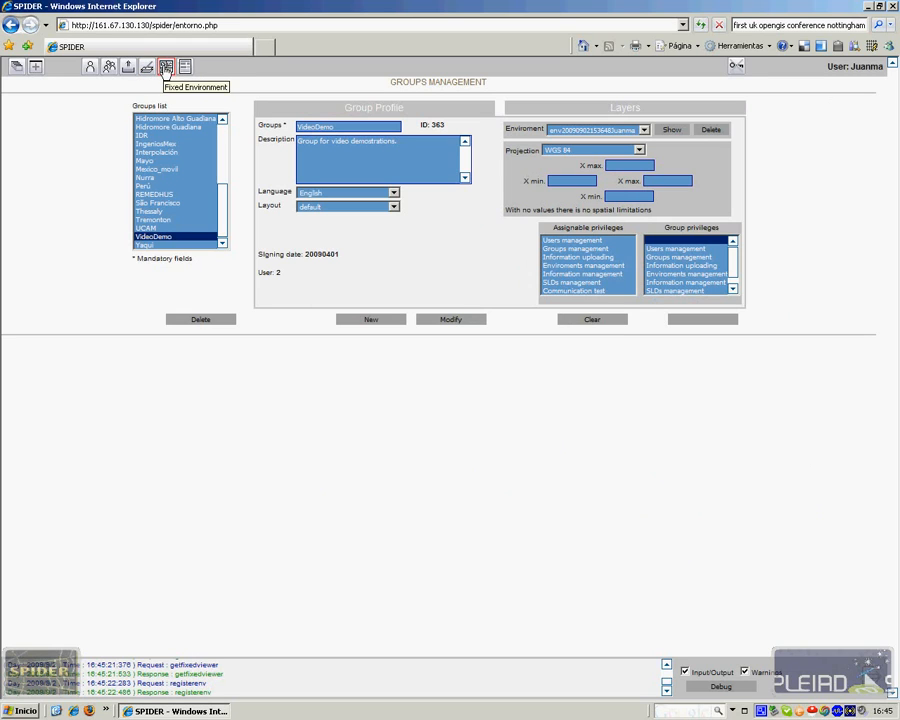
- In Fixed Environment, add the layer categories Vector, Raster, RGB and EO Parameters and check them in the category list
{"action": "left_click", "coordinate": [166, 68]}
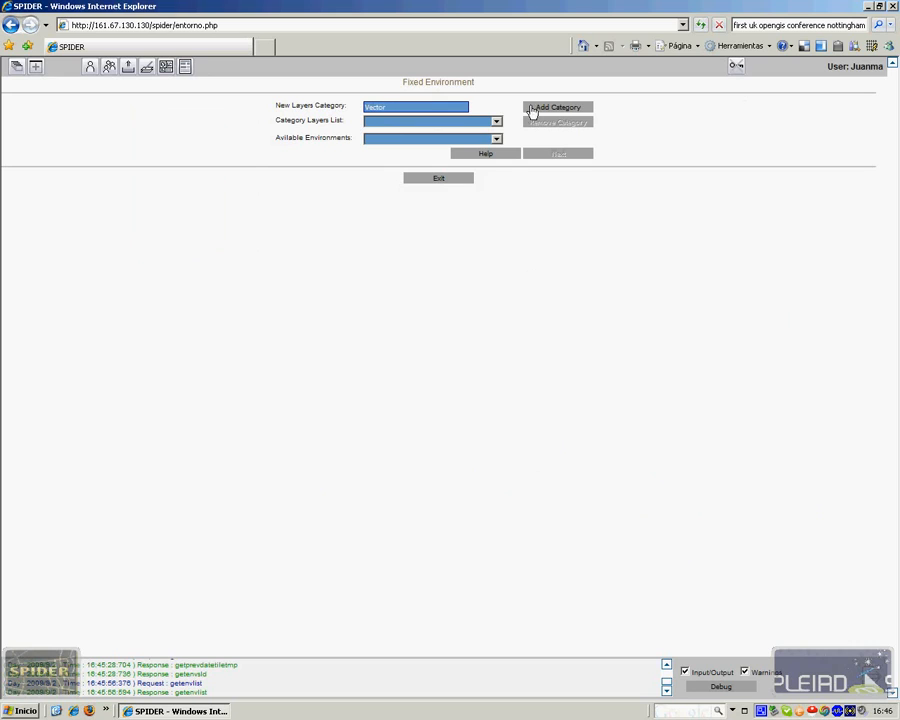
{"action": "left_click", "coordinate": [550, 108]}
{"action": "left_click", "coordinate": [565, 108]}
{"action": "left_click", "coordinate": [538, 110]}
{"action": "left_click", "coordinate": [566, 108]}
{"action": "left_click", "coordinate": [428, 122]}
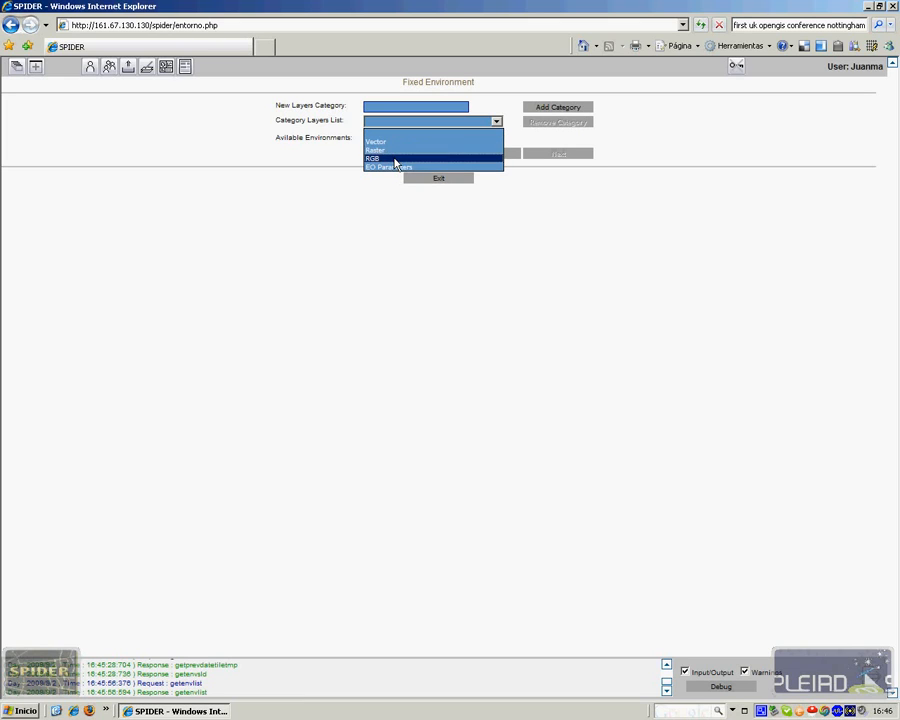
{"action": "left_click", "coordinate": [402, 131]}
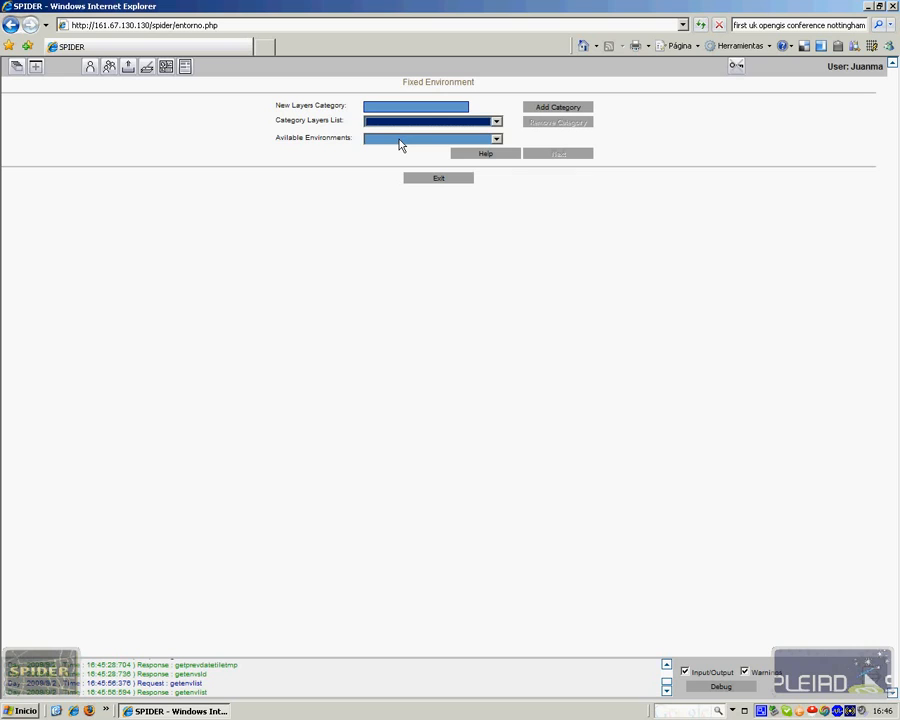
- Choose the saved environment among the available ones and proceed to its layer category assignment
{"action": "left_click", "coordinate": [400, 140]}
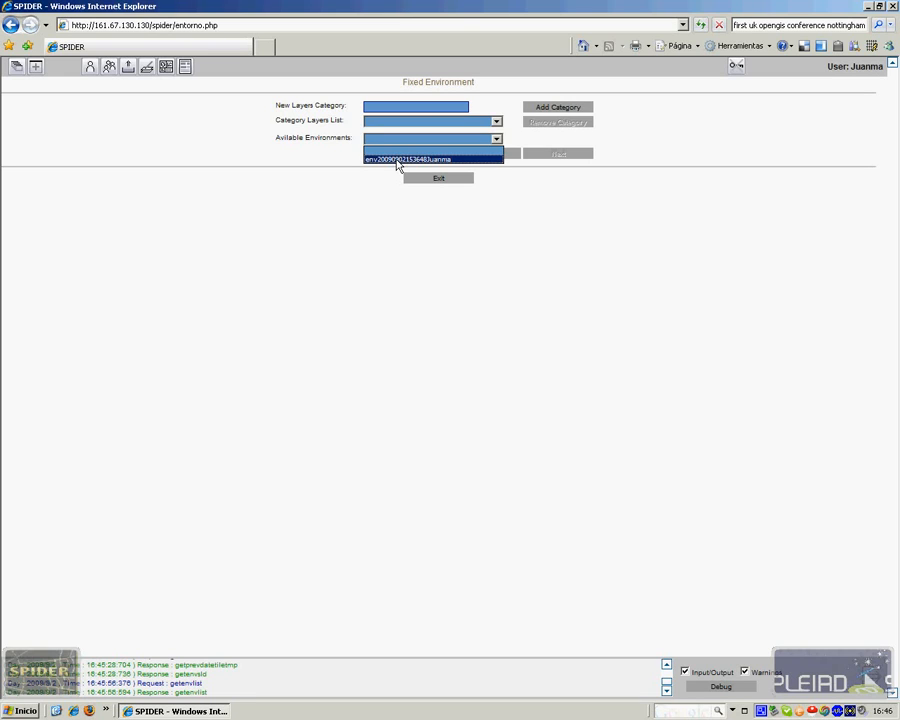
{"action": "left_click", "coordinate": [398, 160]}
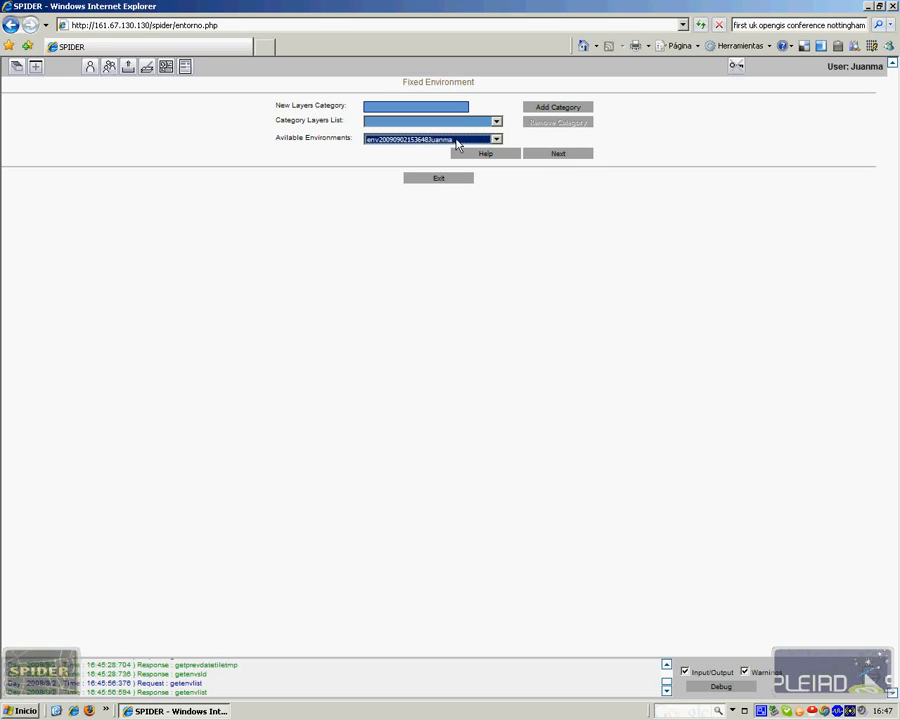
{"action": "left_click", "coordinate": [562, 158]}
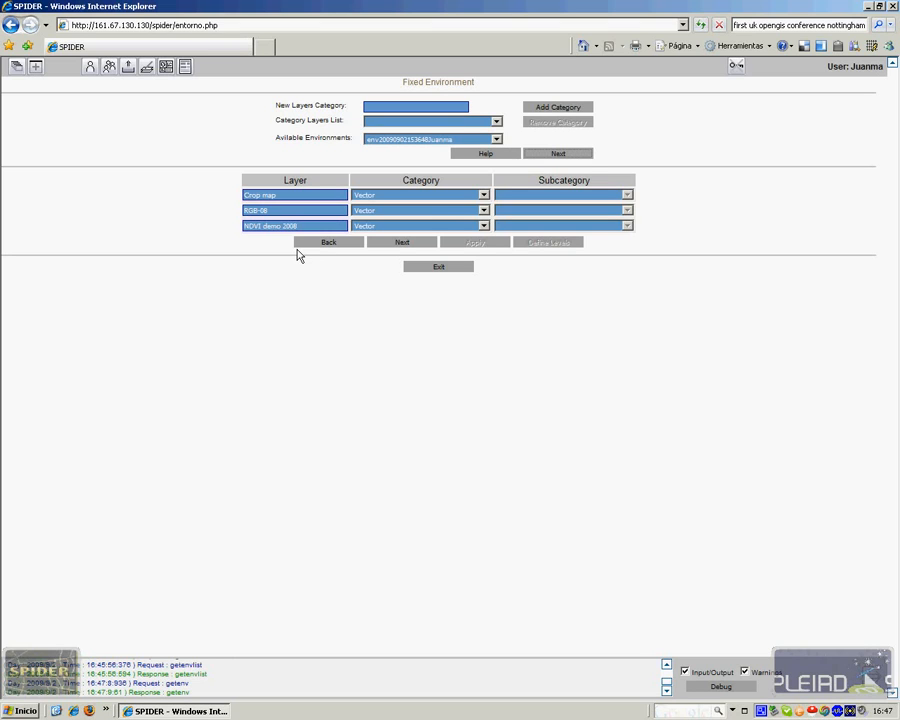
- Assign the Raster category to the RGB-08 and NDVI demo 2008 layers and proceed to the subcategories
{"action": "left_click", "coordinate": [372, 212]}
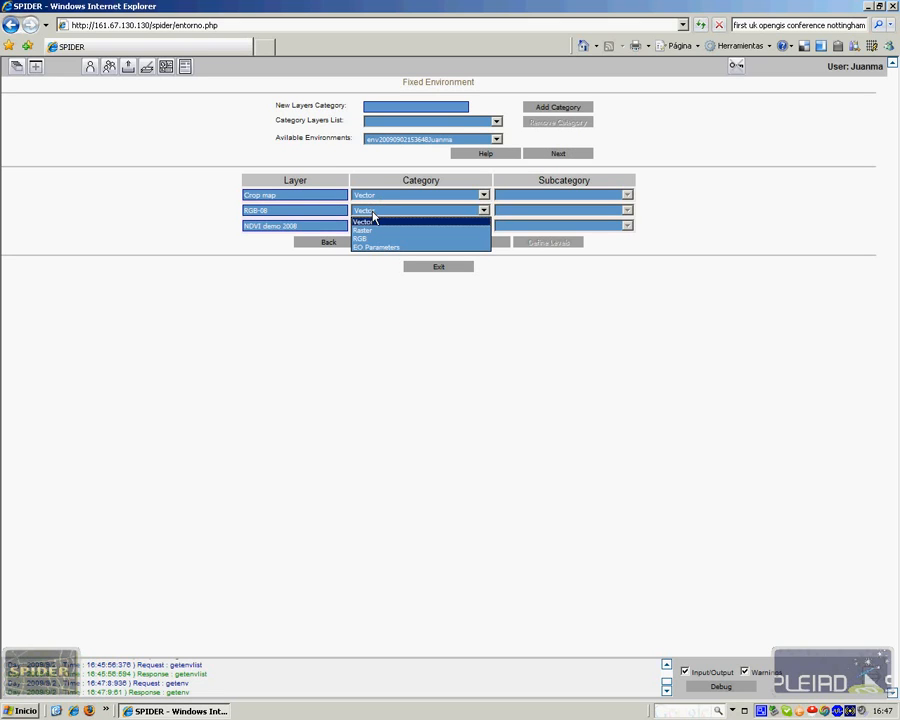
{"action": "left_click", "coordinate": [372, 231]}
{"action": "left_click", "coordinate": [372, 226]}
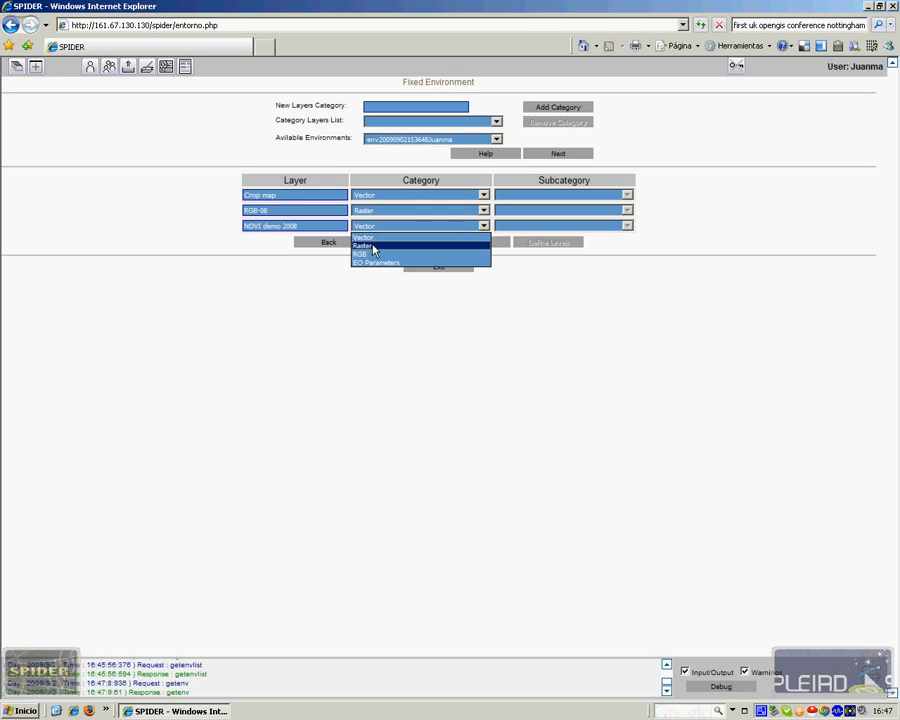
{"action": "left_click", "coordinate": [370, 247]}
{"action": "left_click", "coordinate": [390, 246]}
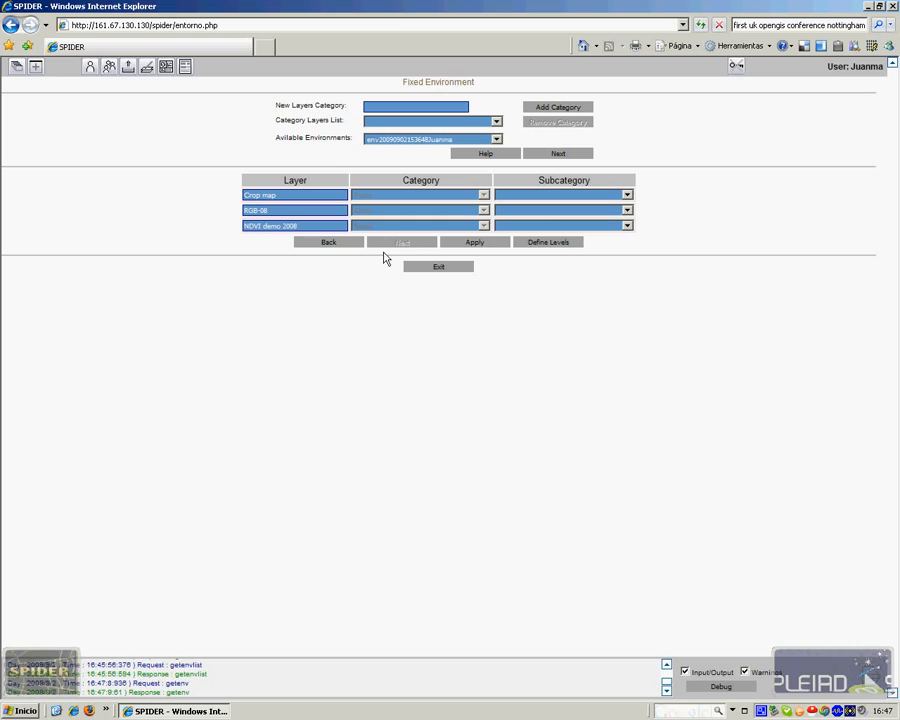
- Apply the subcategories RGB to RGB-08 and EO Parameters to NDVI demo 2008, and open the level definition
{"action": "left_click", "coordinate": [549, 197]}
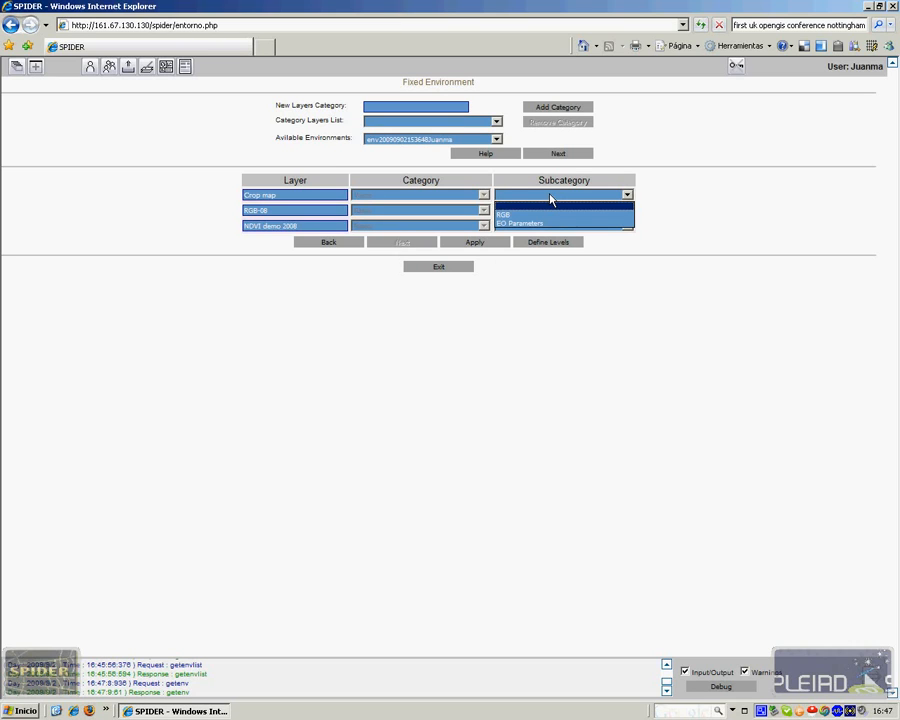
{"action": "left_click", "coordinate": [549, 197]}
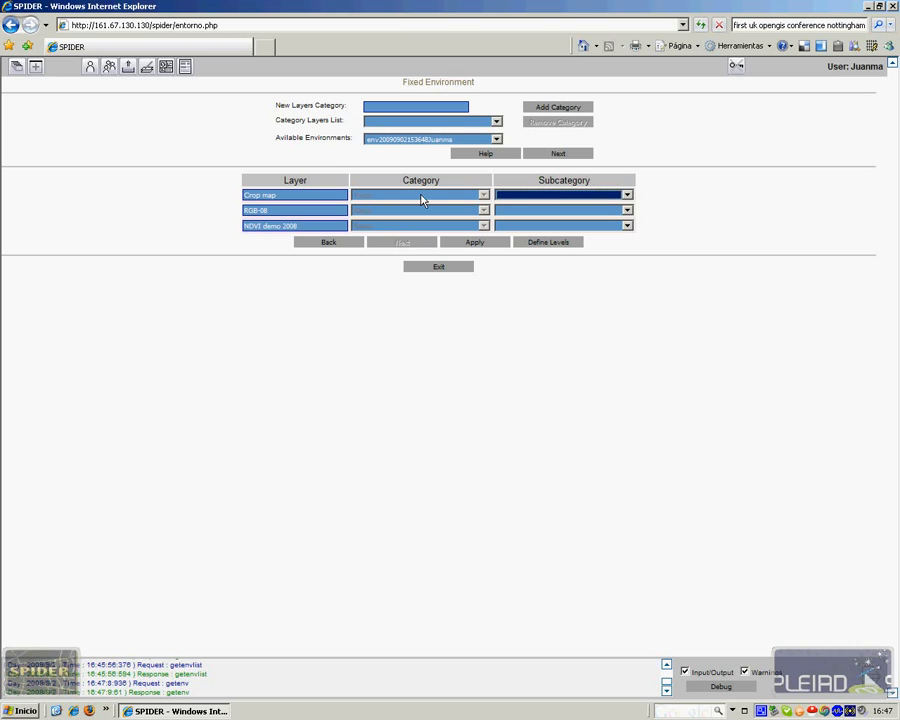
{"action": "left_click", "coordinate": [519, 212]}
{"action": "left_click", "coordinate": [519, 230]}
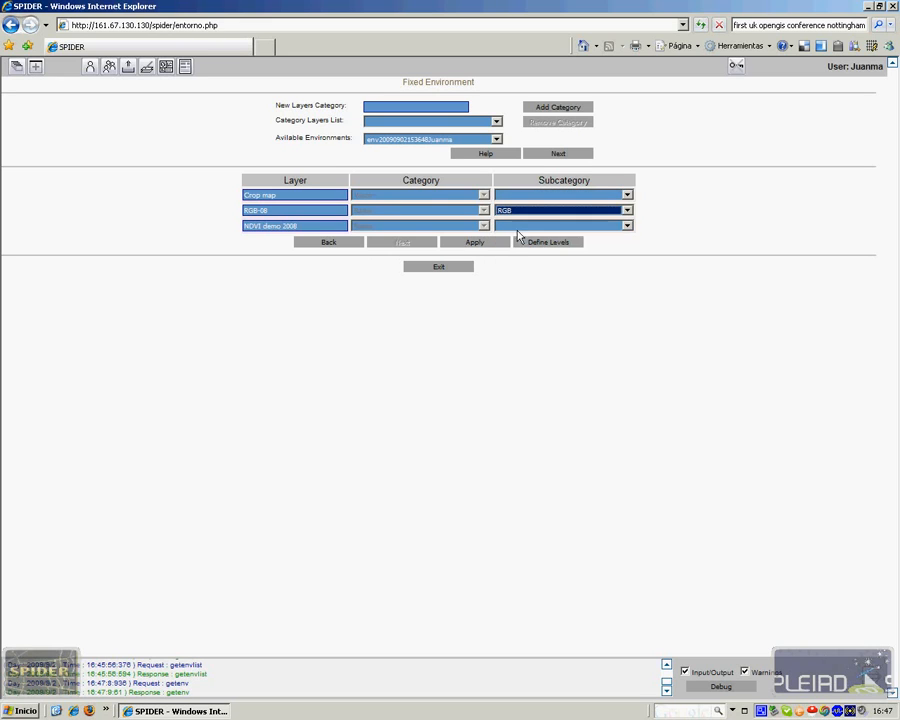
{"action": "left_click", "coordinate": [518, 226]}
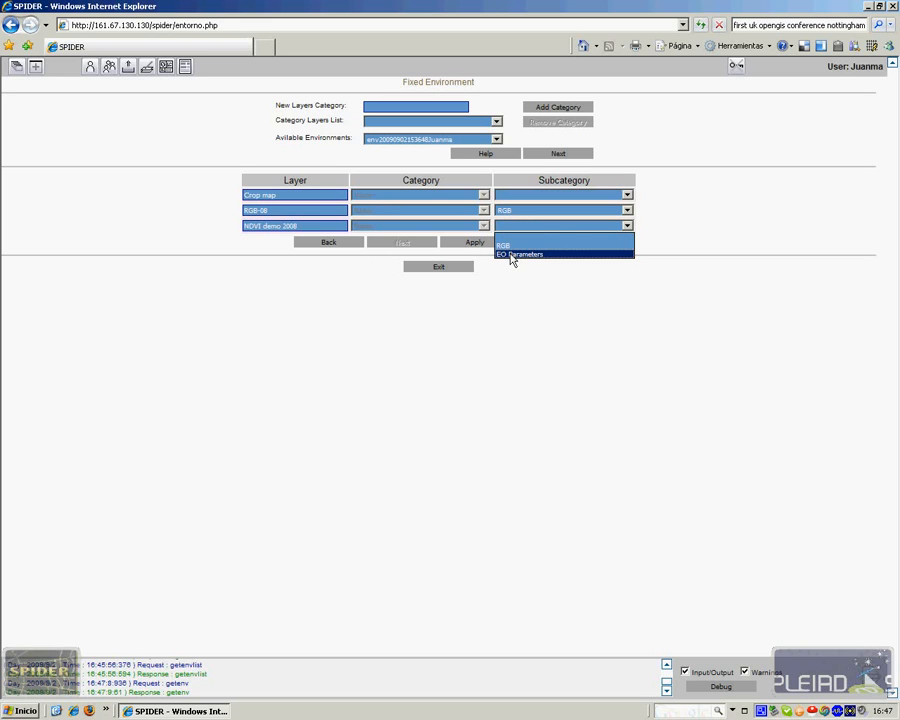
{"action": "left_click", "coordinate": [510, 254]}
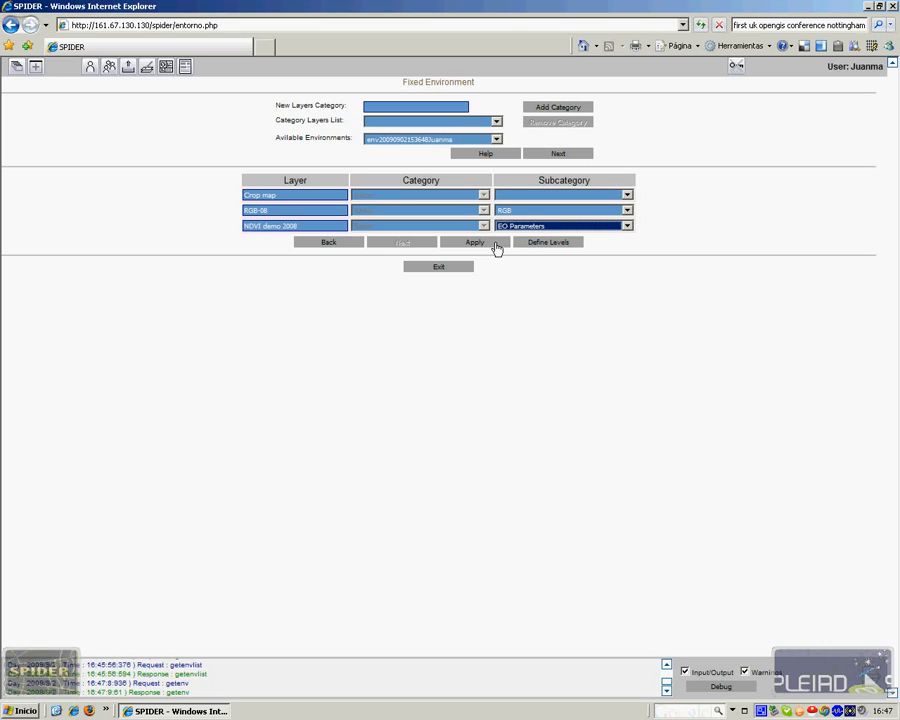
{"action": "left_click", "coordinate": [466, 246]}
{"action": "left_click", "coordinate": [552, 243]}
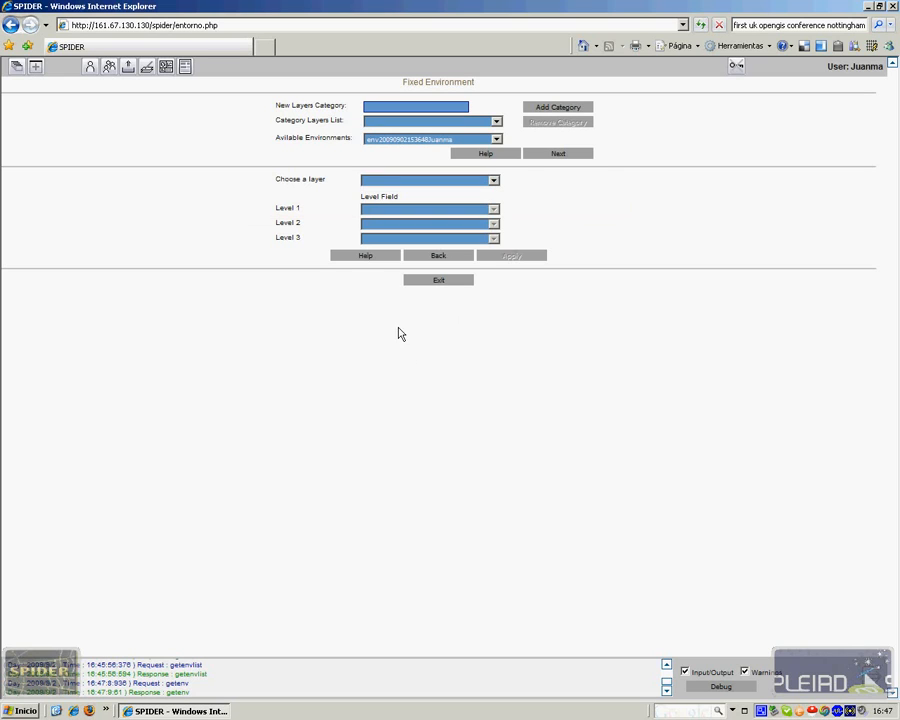
- Define the Crop map layer's levels as ZONA, OWNER and COD_PARCEL, then apply them and accept replacing the previous default environment
{"action": "left_click", "coordinate": [421, 181]}
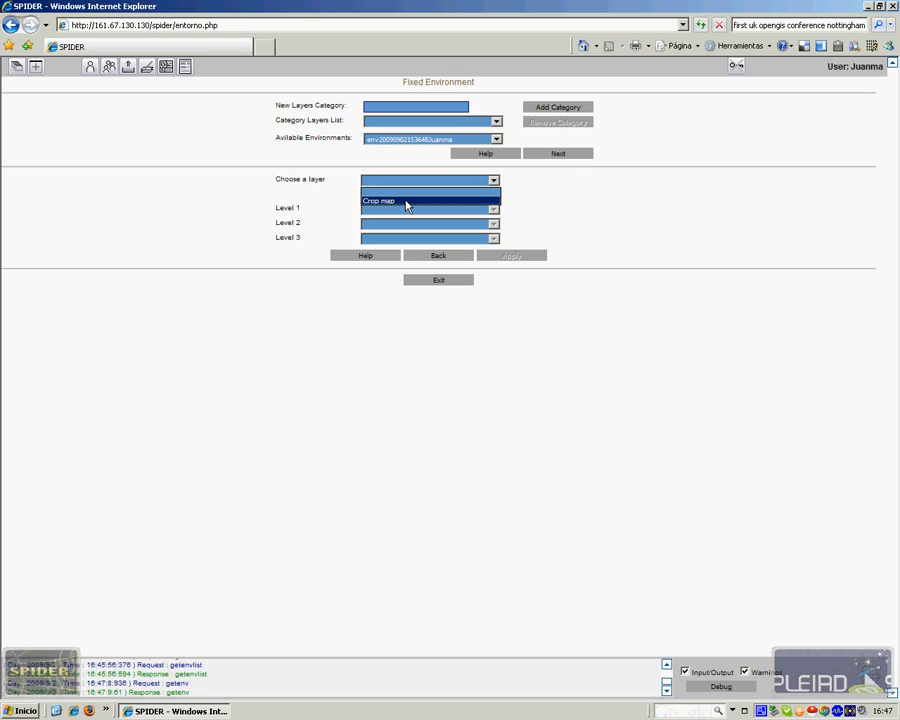
{"action": "left_click", "coordinate": [406, 203]}
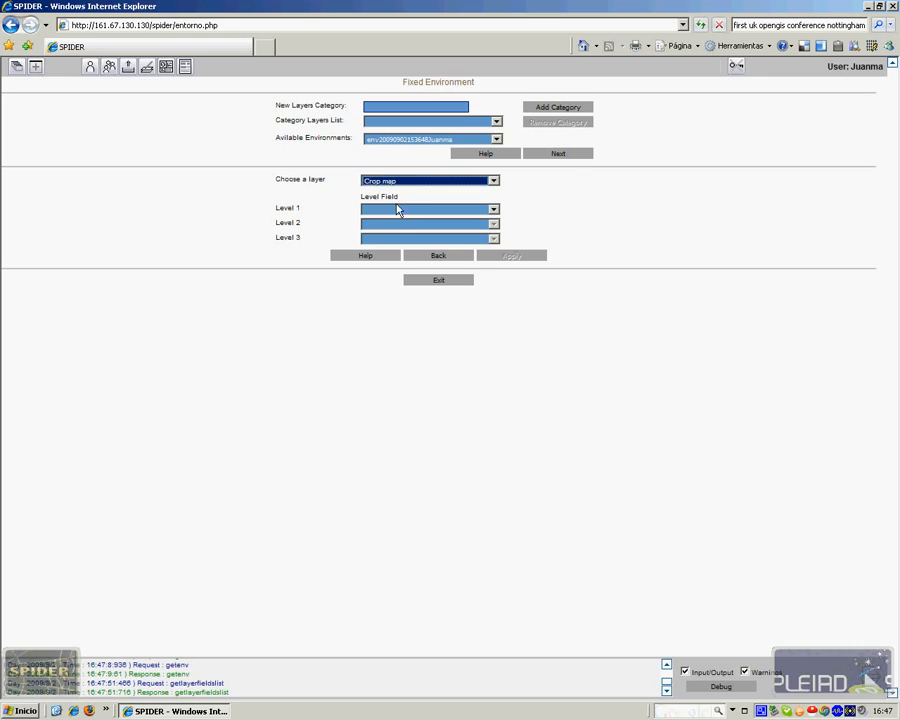
{"action": "left_click", "coordinate": [493, 210]}
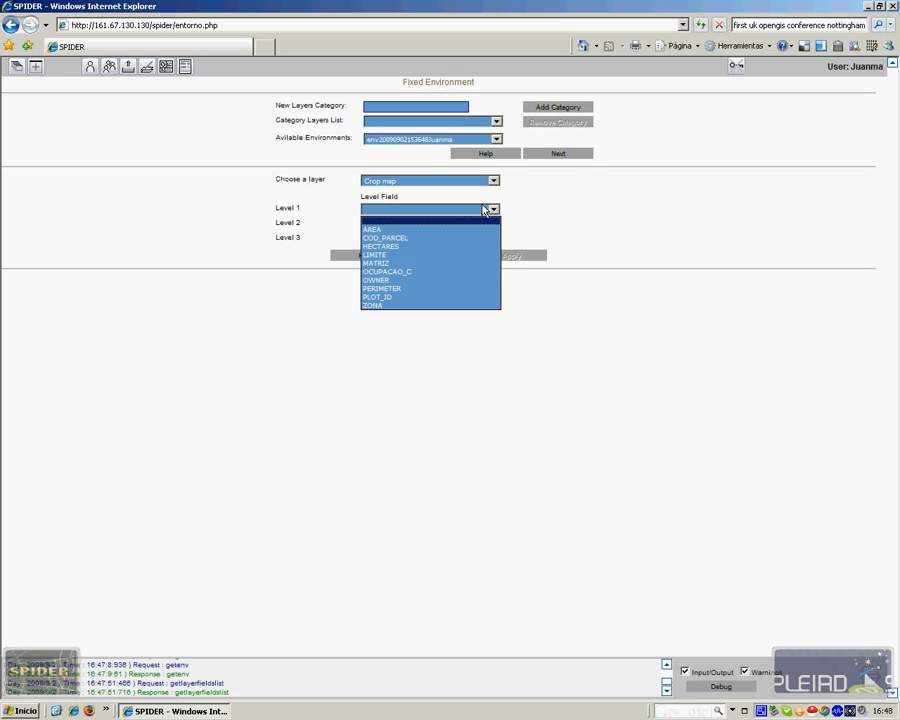
{"action": "left_click", "coordinate": [404, 306]}
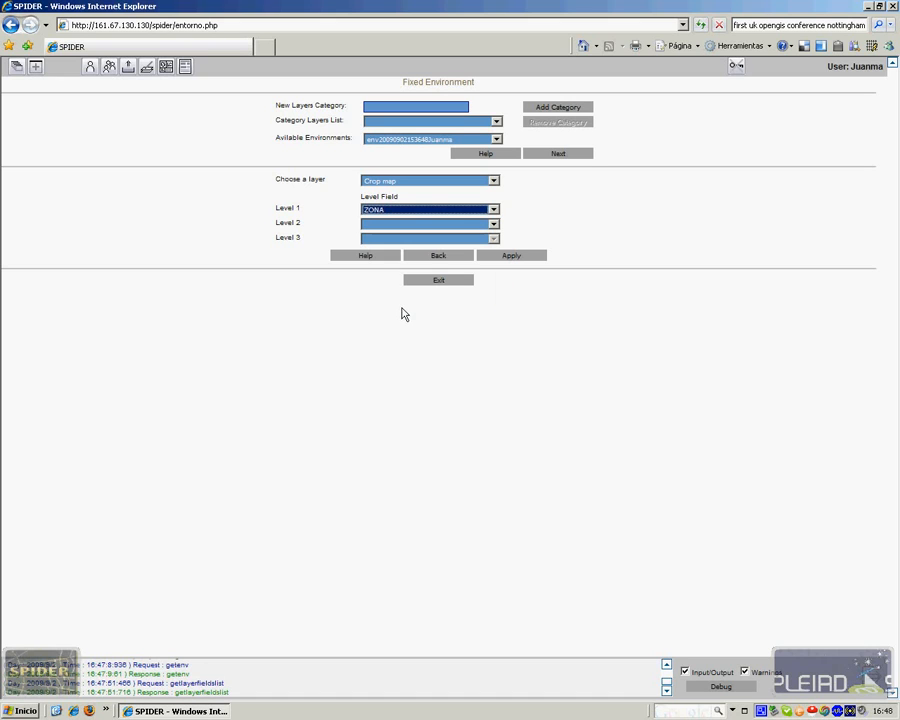
{"action": "left_click", "coordinate": [409, 228]}
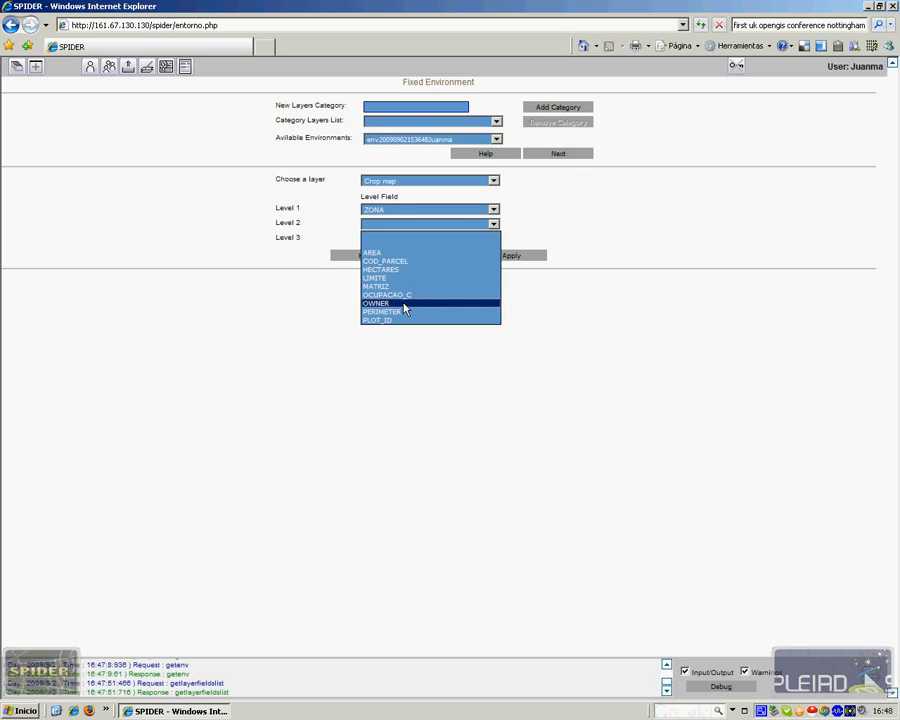
{"action": "left_click", "coordinate": [404, 304]}
{"action": "left_click", "coordinate": [396, 238]}
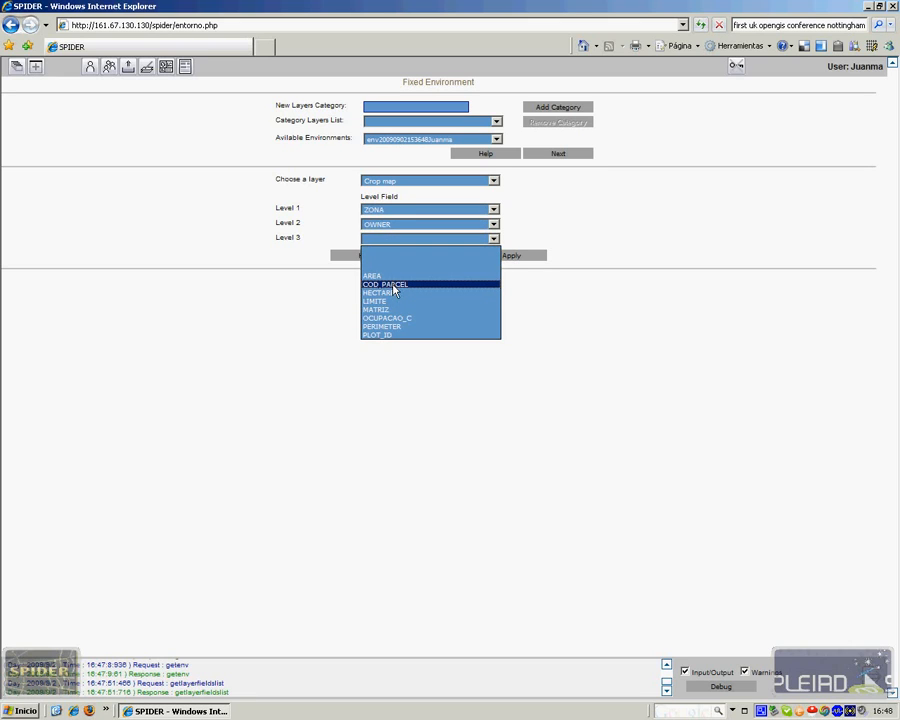
{"action": "left_click", "coordinate": [403, 285]}
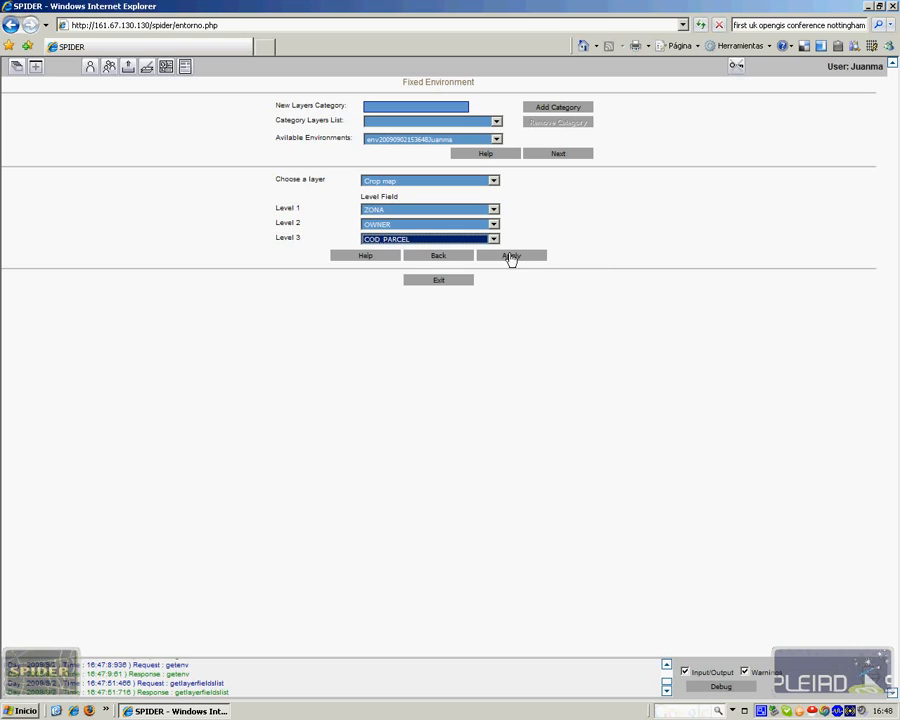
{"action": "left_click", "coordinate": [510, 258]}
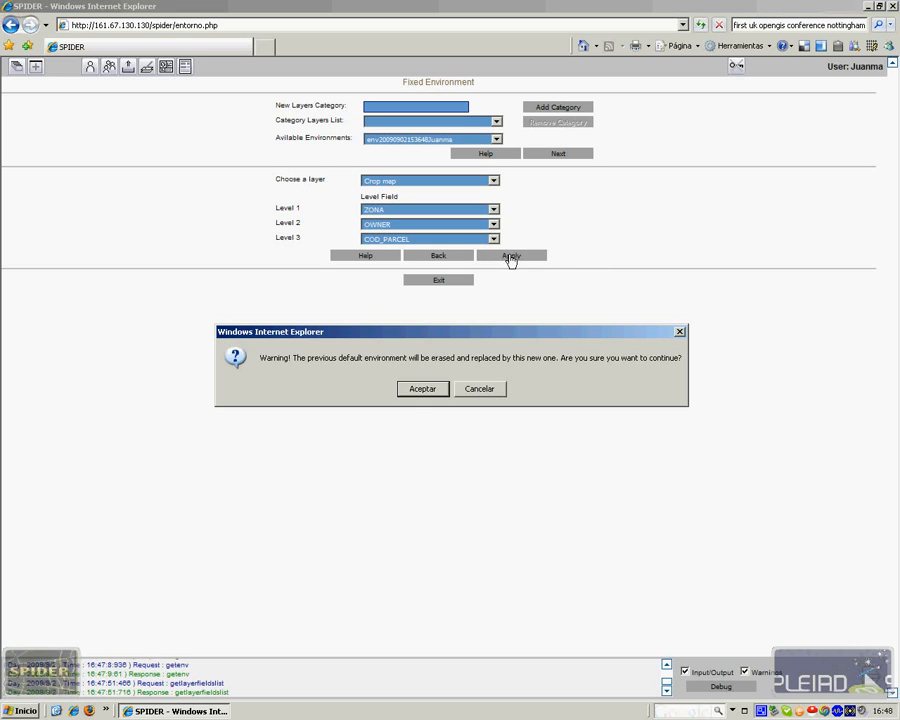
{"action": "left_click", "coordinate": [422, 389]}
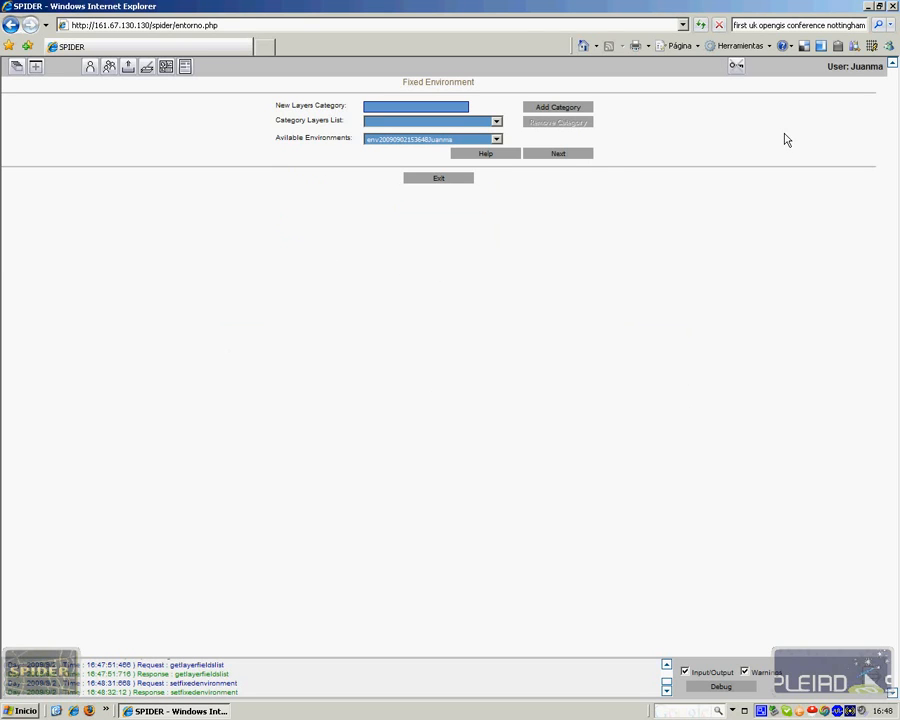
{"action": "left_click", "coordinate": [736, 67]}
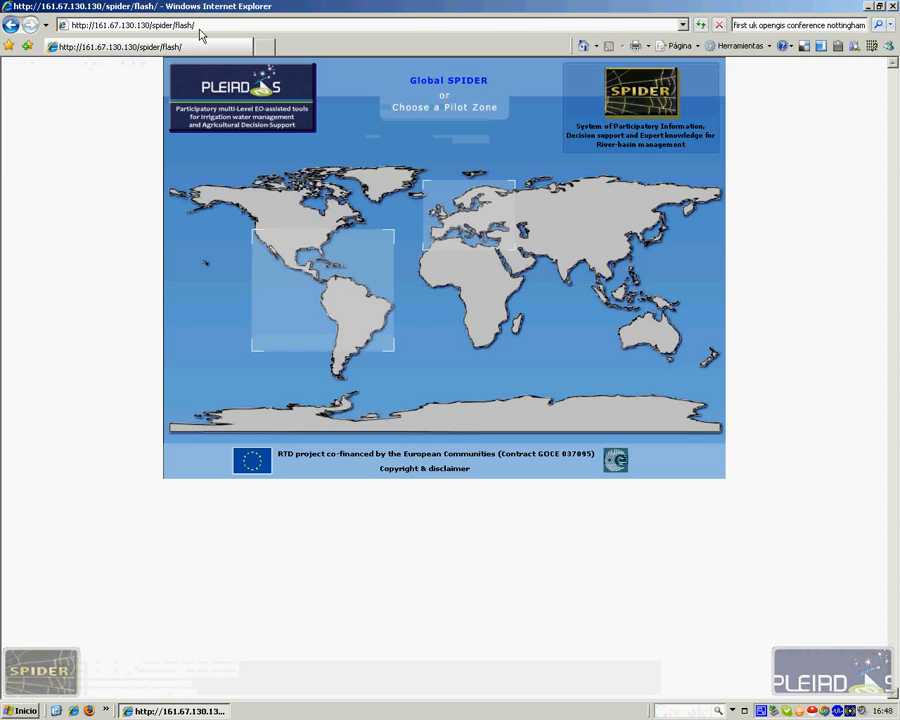
{"action": "left_click", "coordinate": [202, 27]}
{"action": "left_click", "coordinate": [204, 25]}
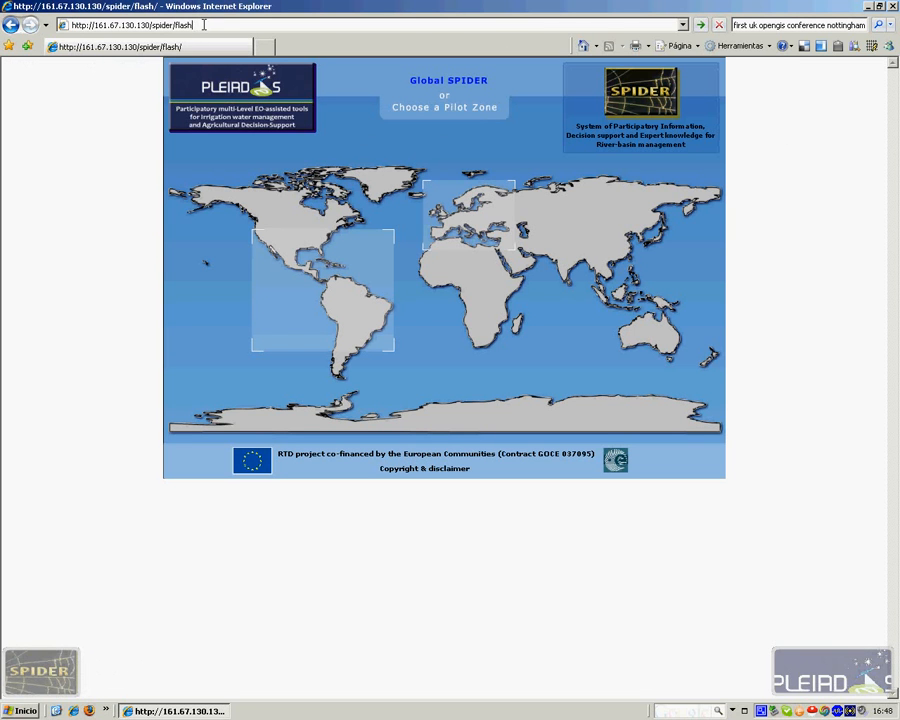
{"action": "key", "text": "BackSpace"}
{"action": "key", "text": "BackSpace"}
{"action": "key", "text": "BackSpace"}
{"action": "key", "text": "BackSpace"}
{"action": "key", "text": "BackSpace"}
{"action": "key", "text": "BackSpace"}
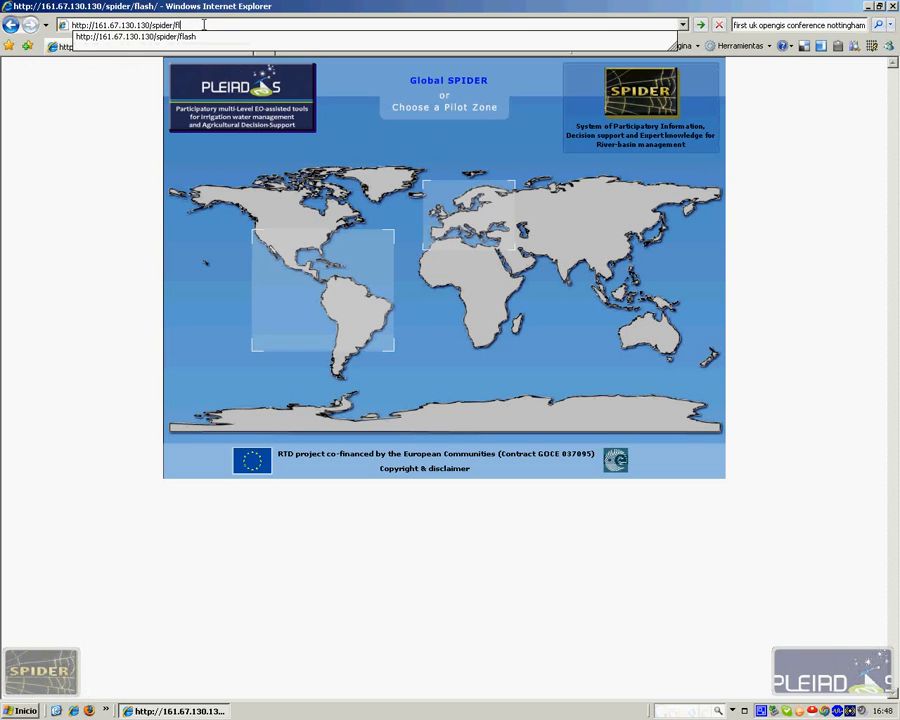
{"action": "key", "text": "Return"}
- Log in to the VideoDemo group with the account login and password, keeping Default Viewer enabled
{"action": "left_click", "coordinate": [470, 193]}
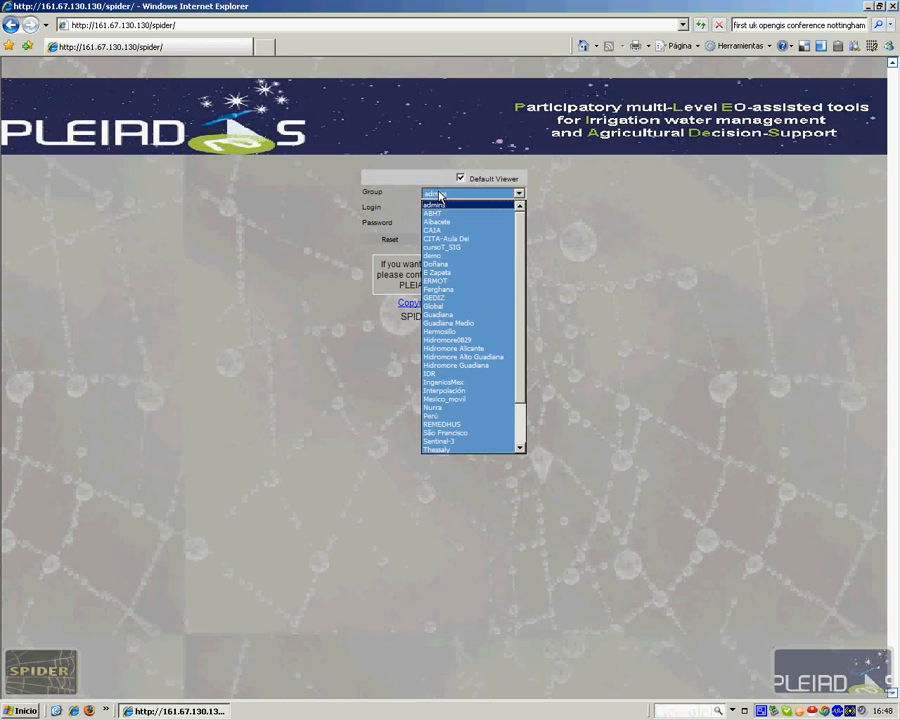
{"action": "scroll", "coordinate": [458, 255], "scroll_direction": "down", "scroll_amount": 3}
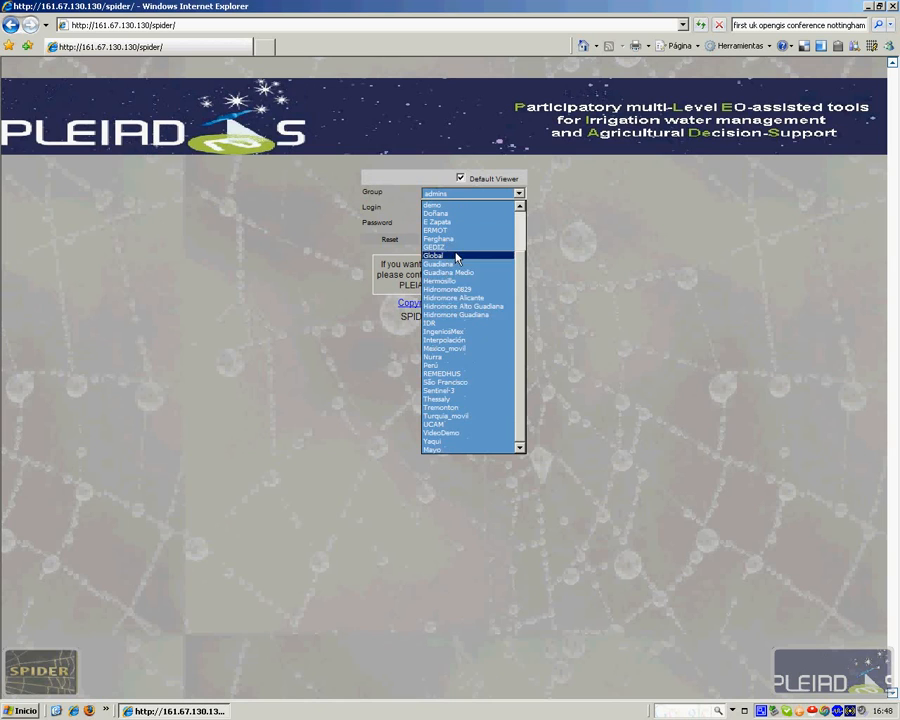
{"action": "left_click", "coordinate": [470, 432]}
{"action": "type", "text": "j"}
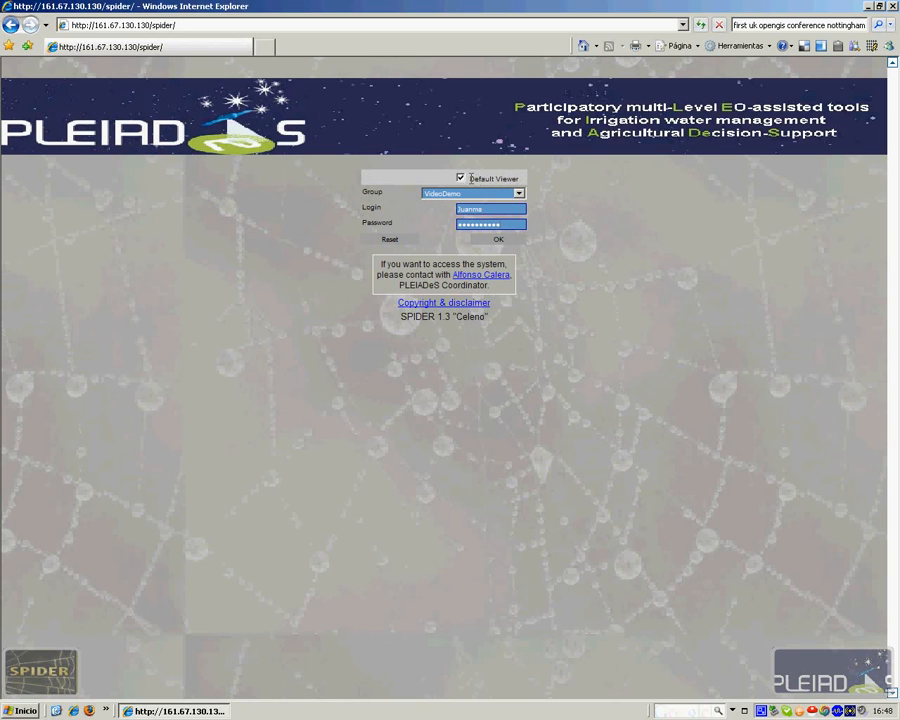
{"action": "left_click", "coordinate": [461, 179]}
{"action": "left_click", "coordinate": [460, 179]}
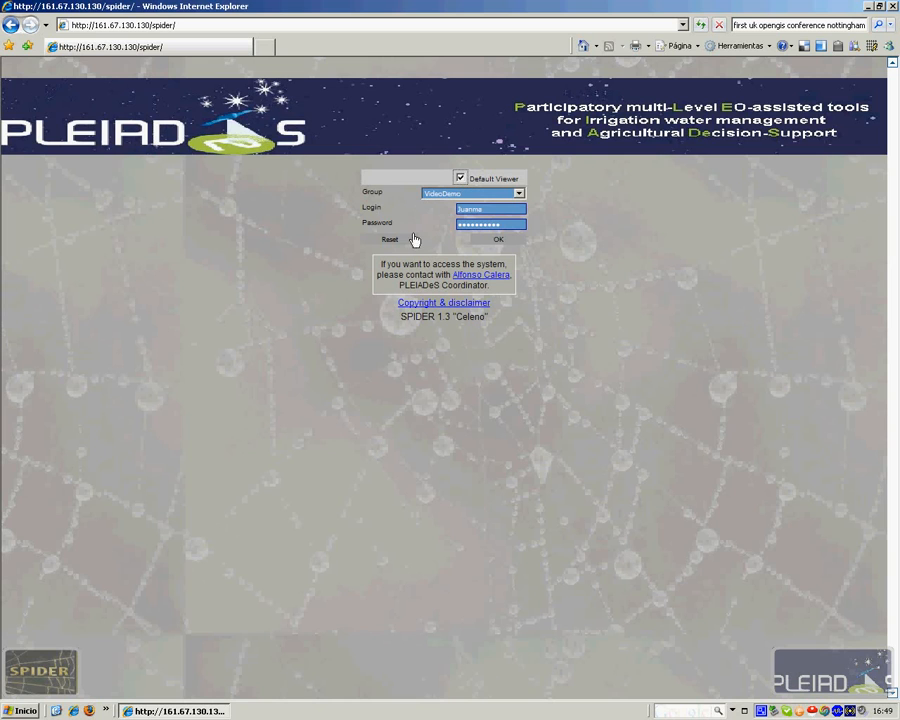
{"action": "left_click", "coordinate": [500, 242]}
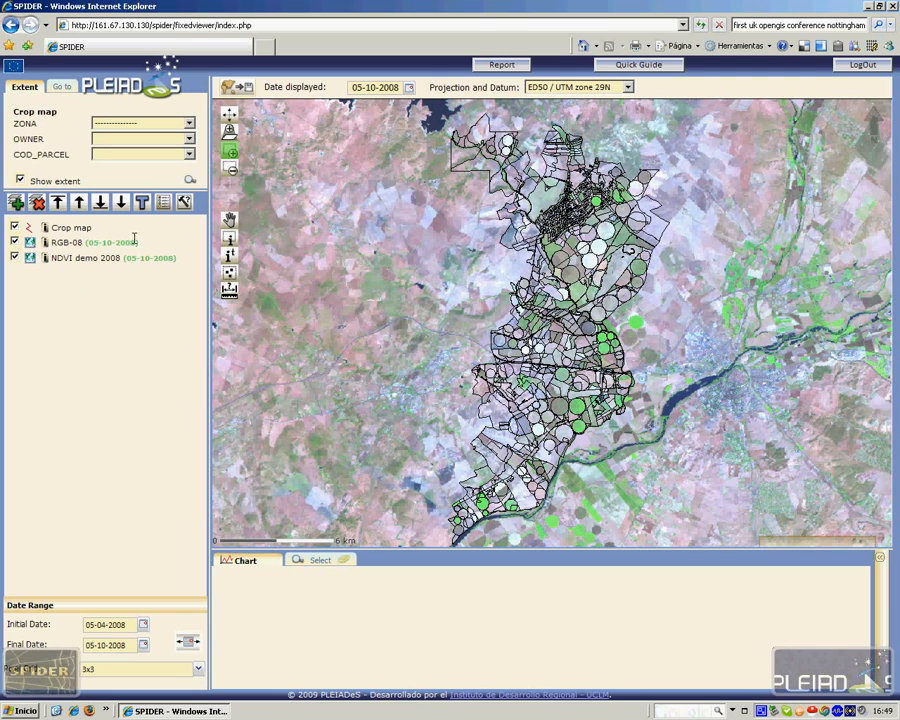
- Restrict the Crop map extent to ZONA 1 and OWNER 2
{"action": "left_click", "coordinate": [150, 123]}
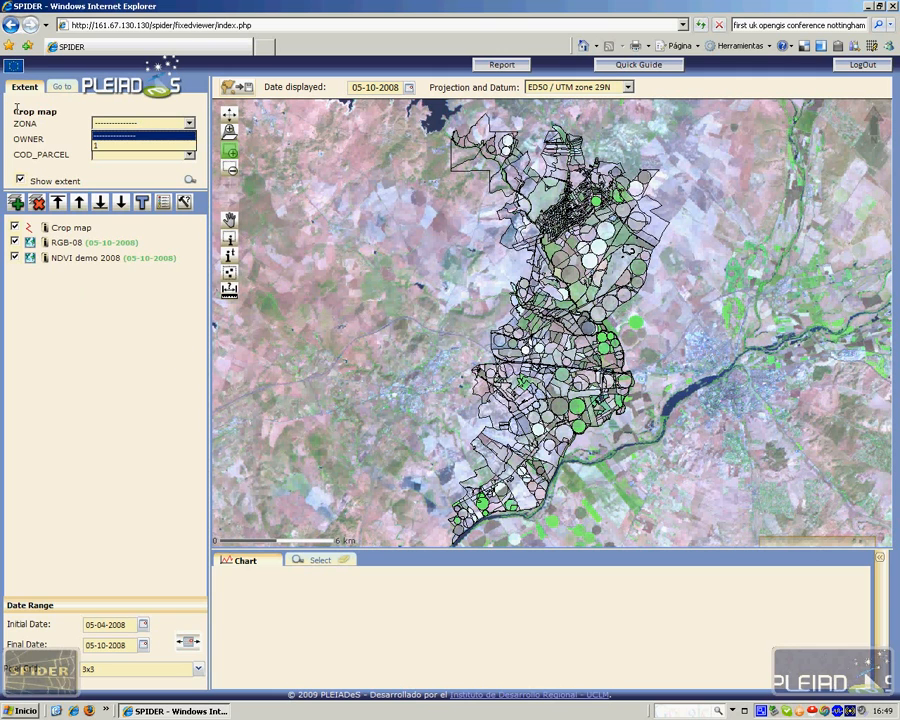
{"action": "left_click", "coordinate": [125, 147]}
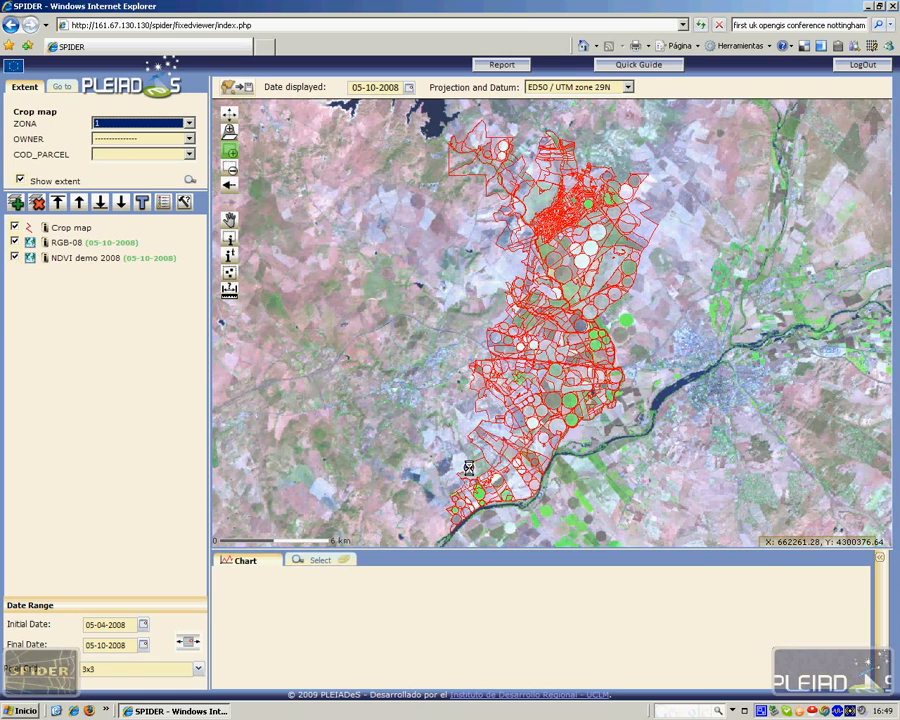
{"action": "left_click", "coordinate": [110, 140]}
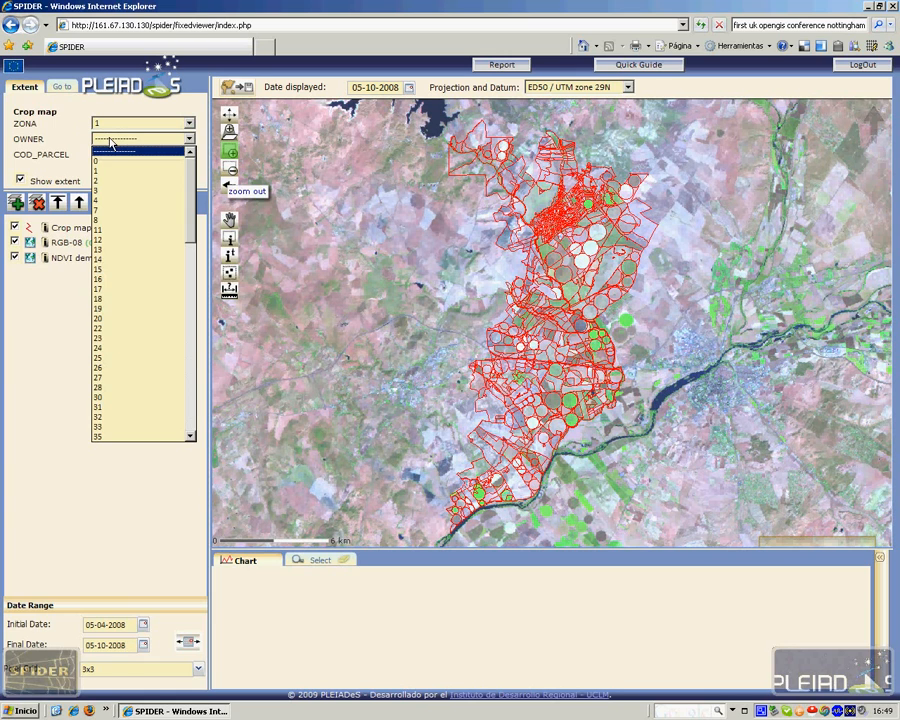
{"action": "scroll", "coordinate": [122, 245], "scroll_direction": "down", "scroll_amount": 6}
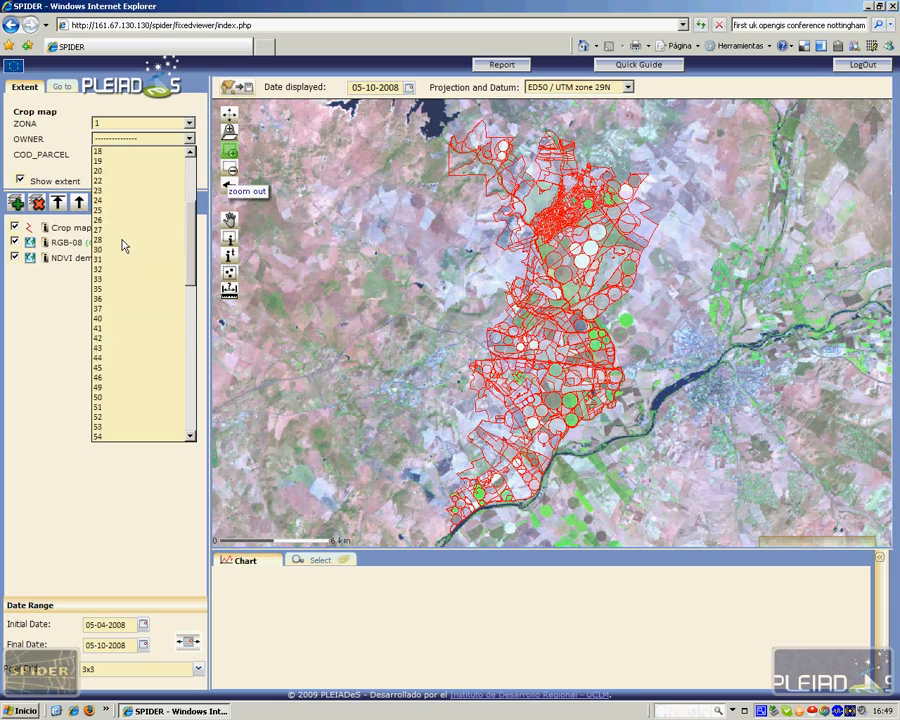
{"action": "scroll", "coordinate": [122, 245], "scroll_direction": "up", "scroll_amount": 6}
{"action": "left_click", "coordinate": [113, 186]}
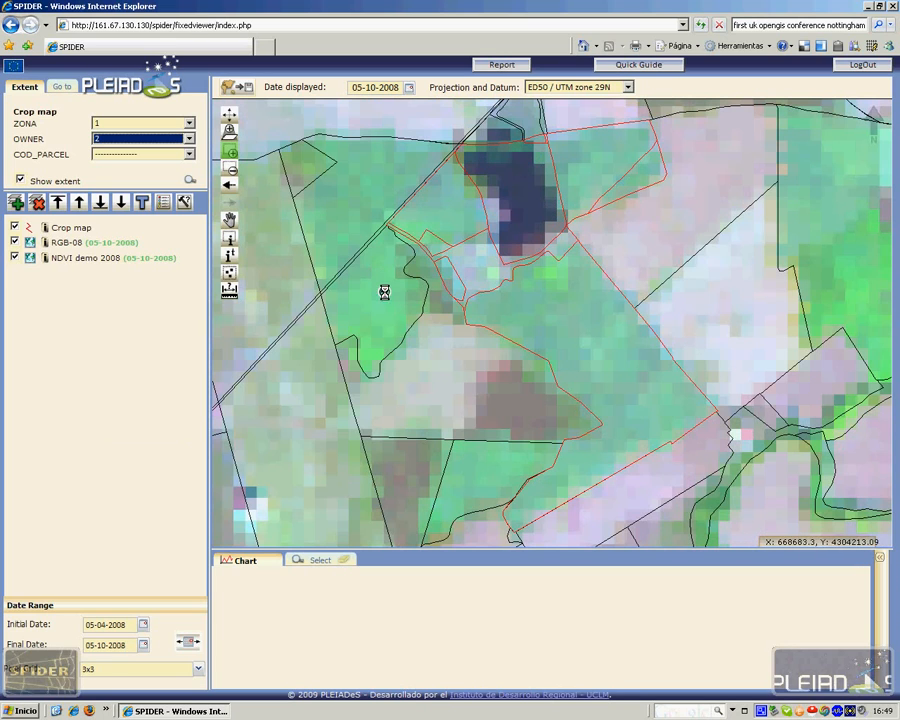
- Check the COD_PARCEL choices for the selected owner, leaving the parcel unselected
{"action": "left_click", "coordinate": [130, 155]}
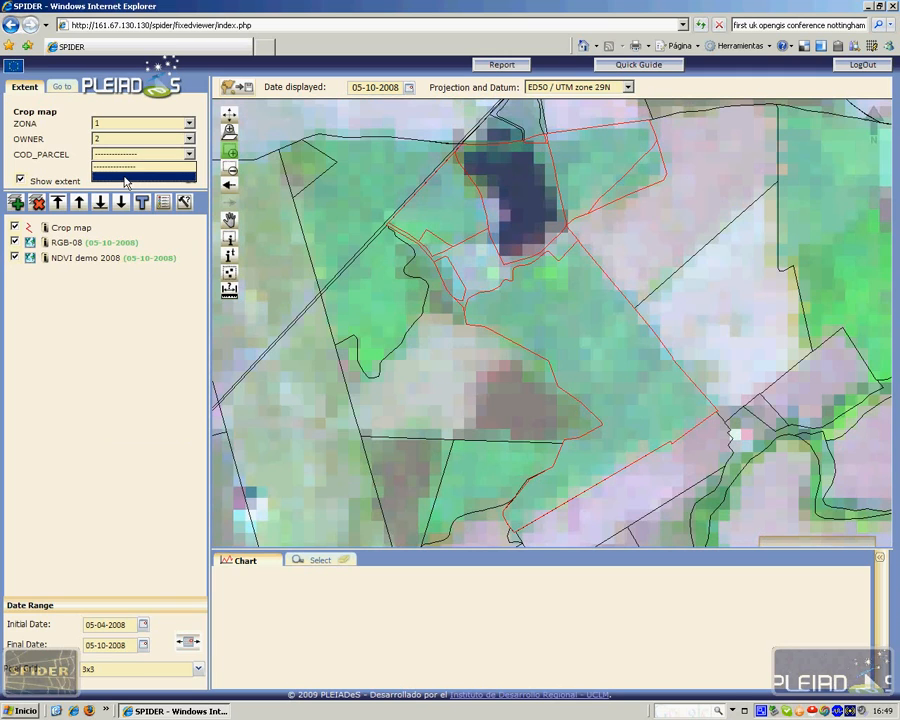
{"action": "left_click", "coordinate": [129, 166]}
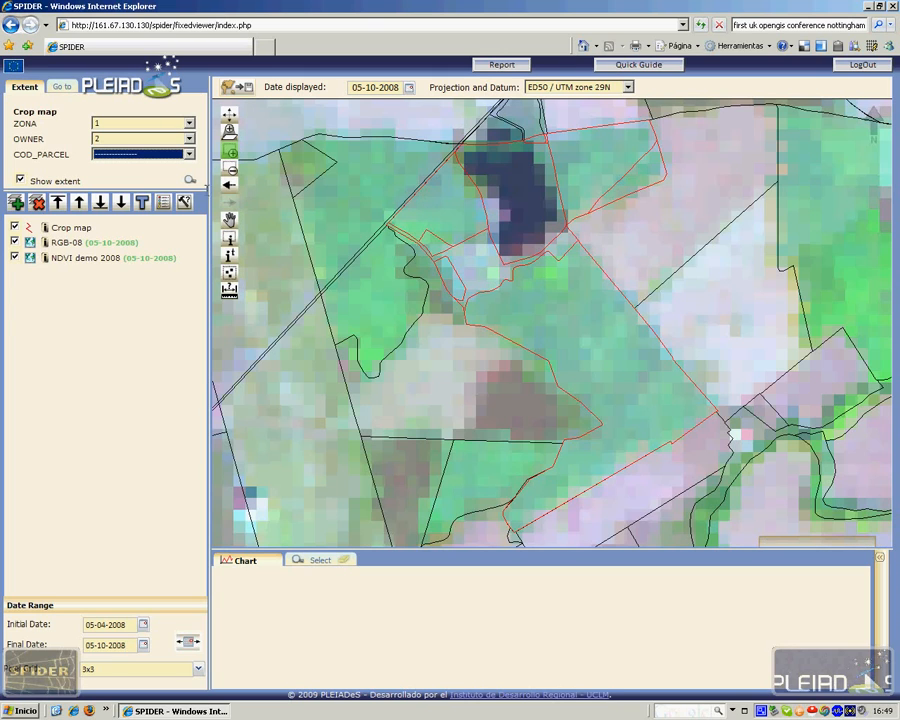
{"action": "left_click", "coordinate": [140, 156]}
{"action": "left_click", "coordinate": [140, 160]}
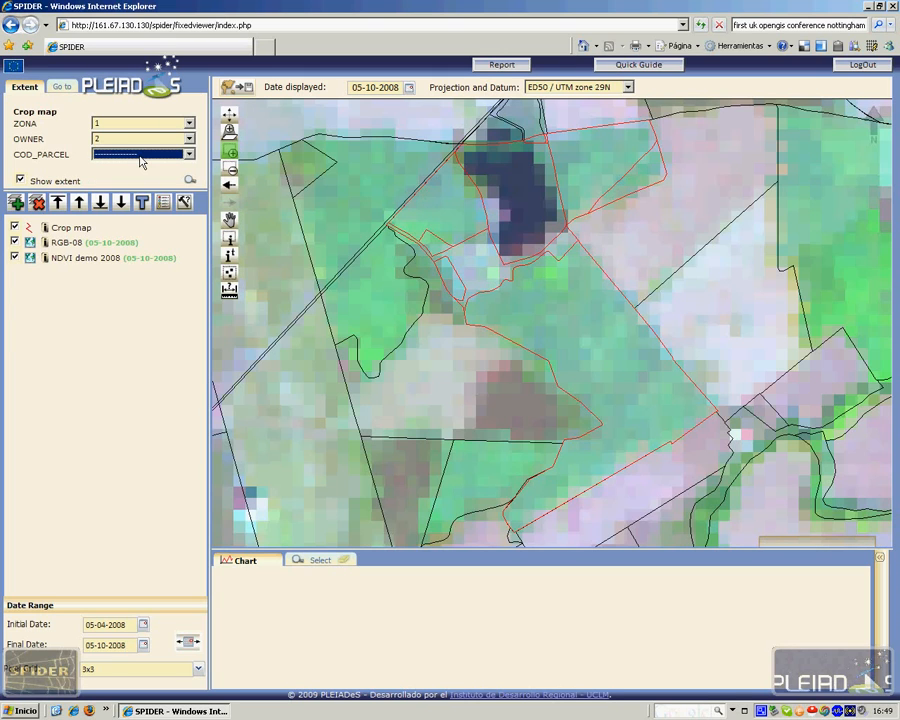